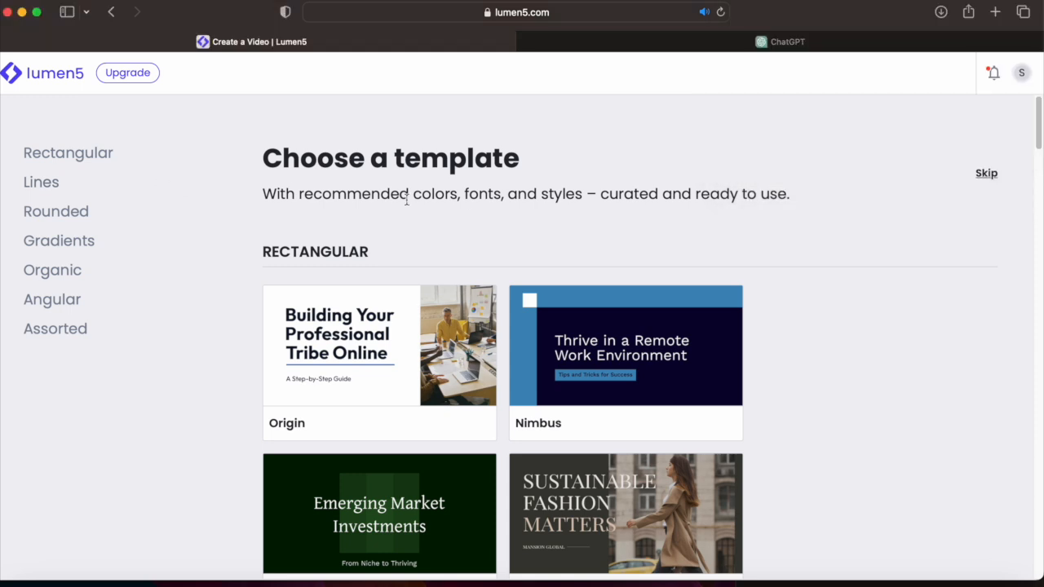
left_click_drag(285, 155, 568, 196)
left_click(451, 214)
left_click_drag(1041, 117, 1039, 141)
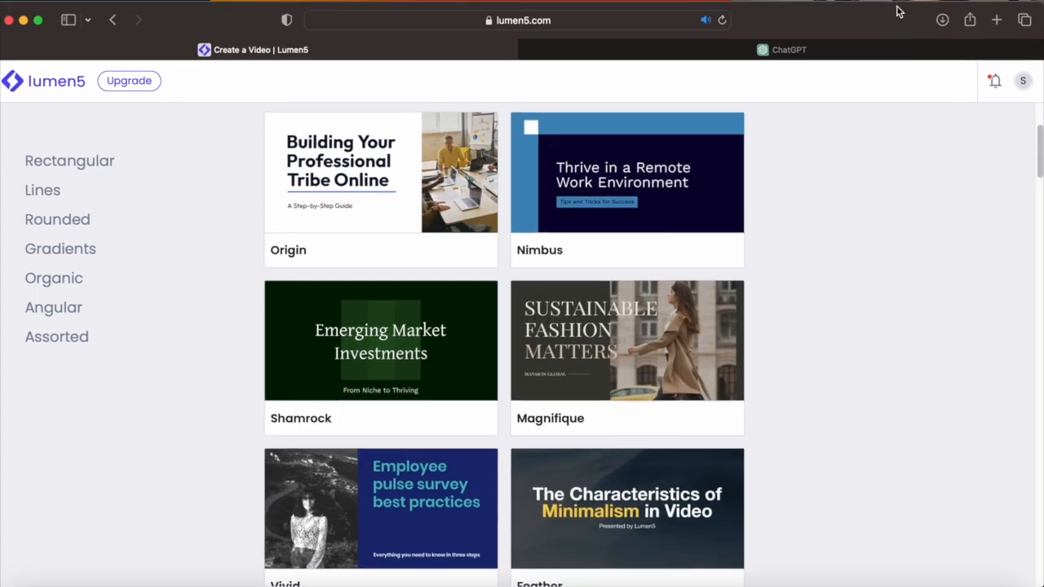
left_click(895, 2)
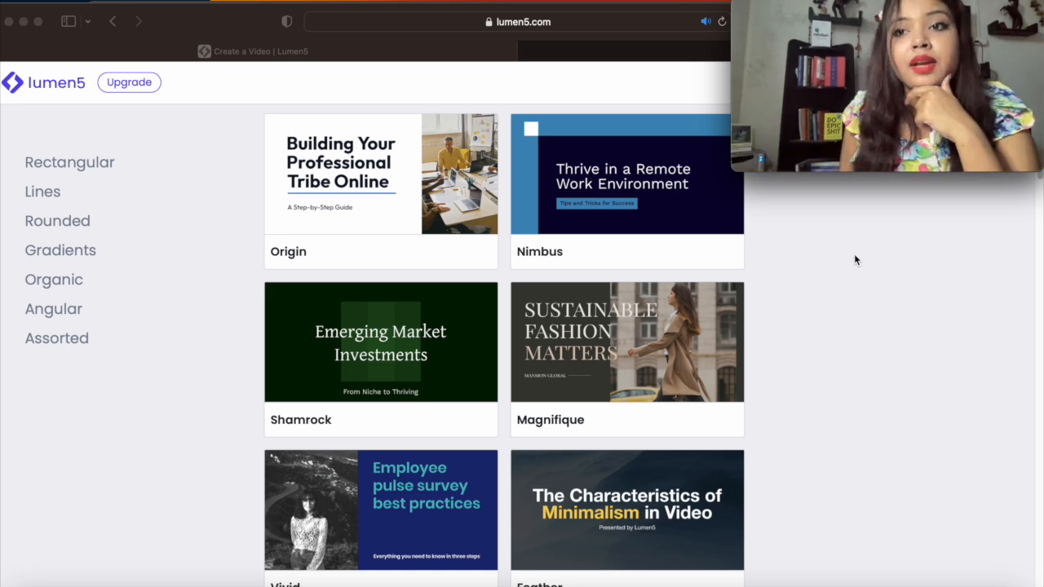
left_click(932, 301)
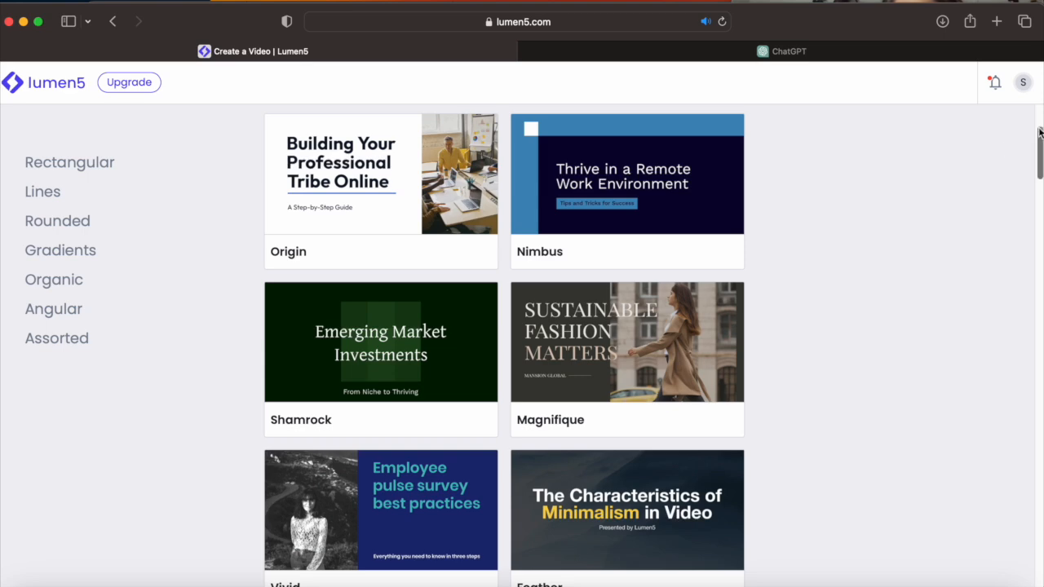
Preview the Orbit template in 16:9 format, skimming through different parts of its sample video, and close the preview
left_click_drag(1040, 145, 1034, 291)
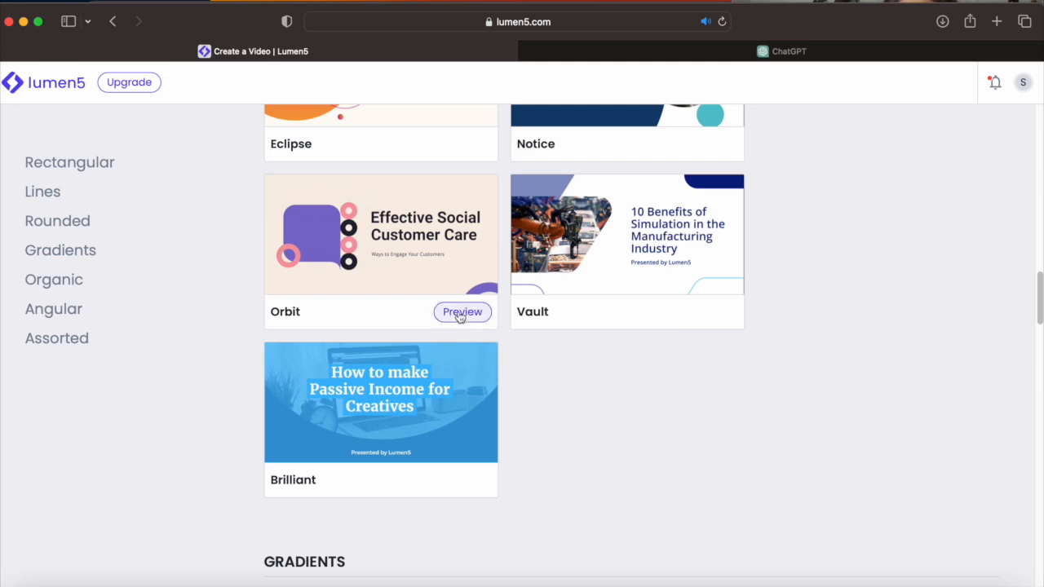
left_click(462, 313)
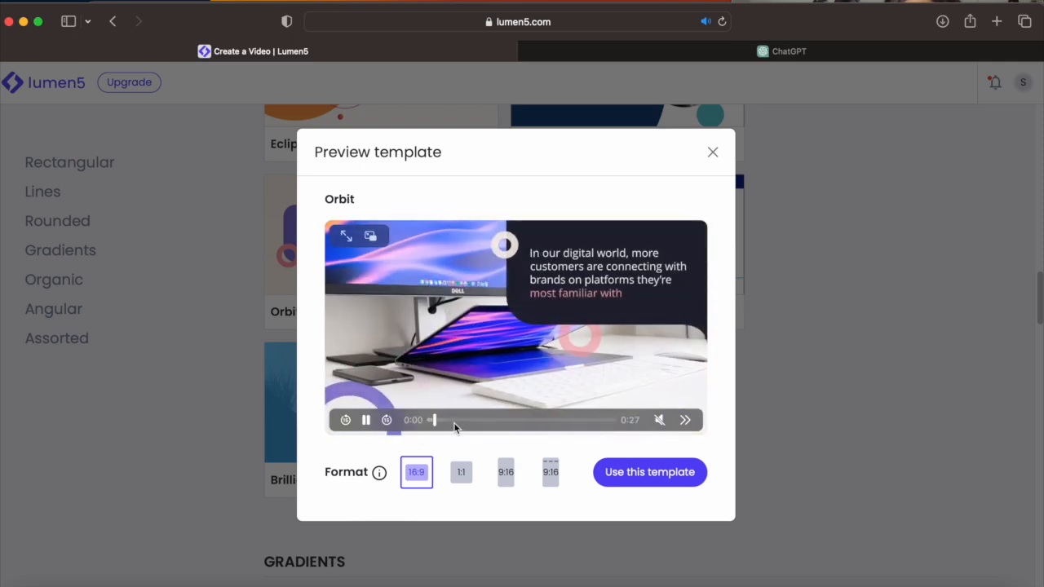
left_click(462, 420)
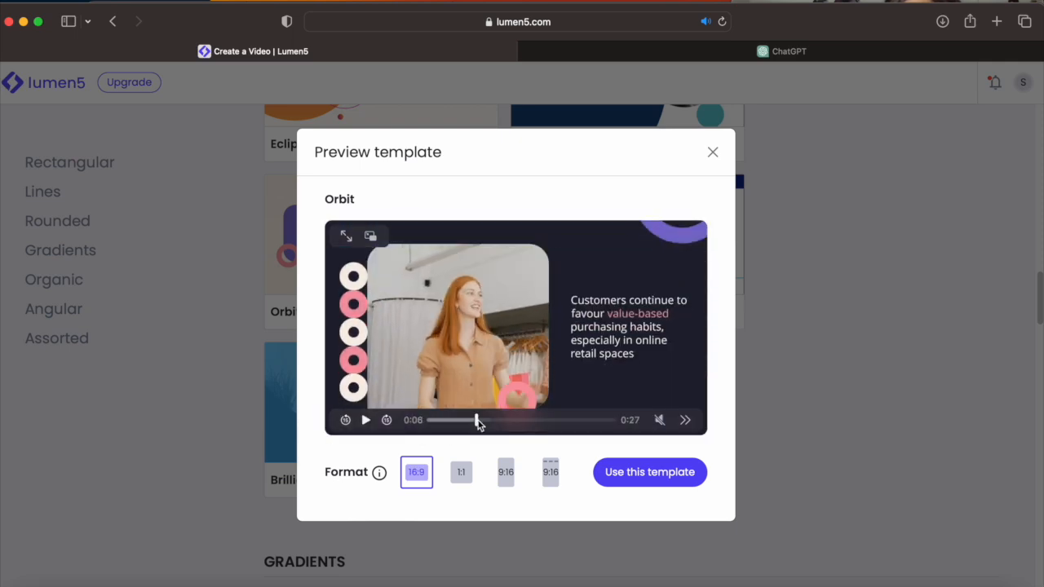
left_click(497, 421)
left_click(526, 421)
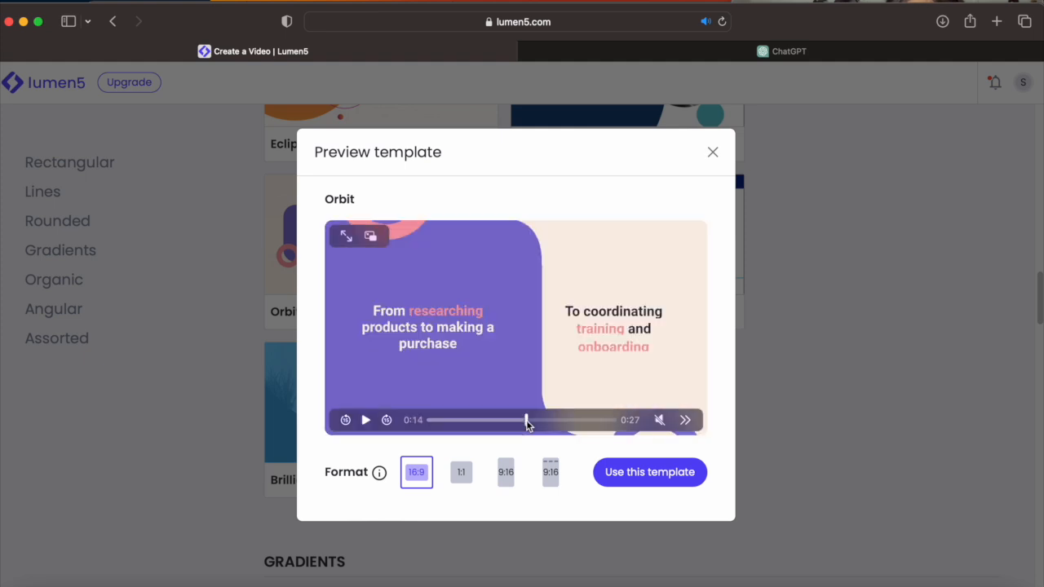
left_click(569, 421)
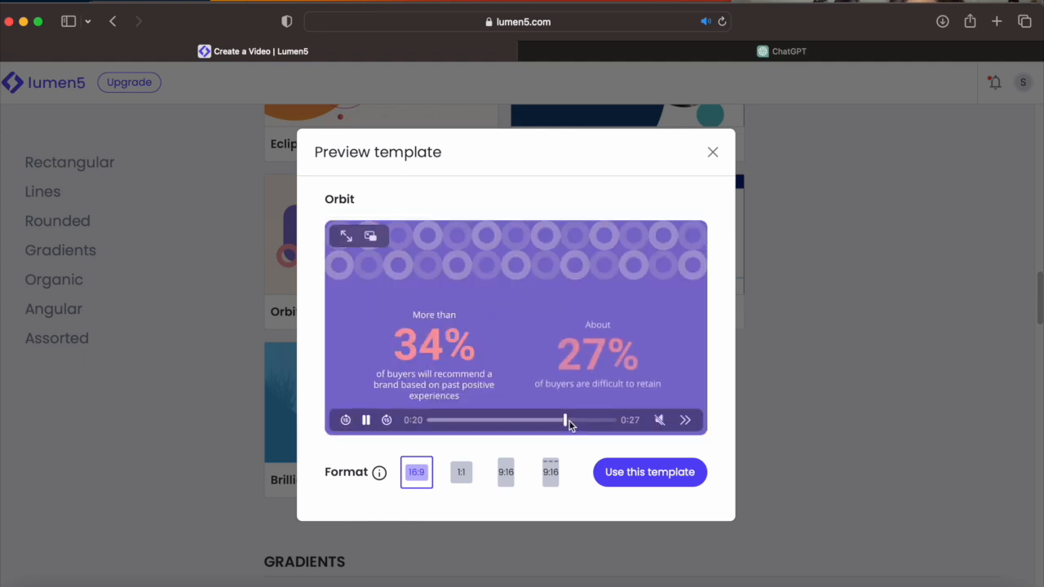
left_click(585, 421)
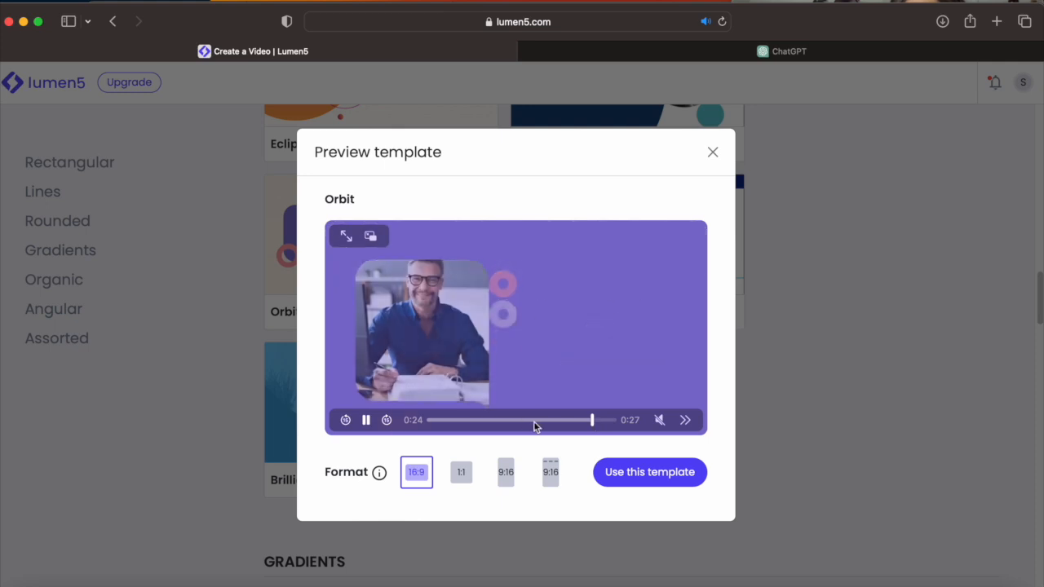
left_click(505, 421)
left_click(473, 420)
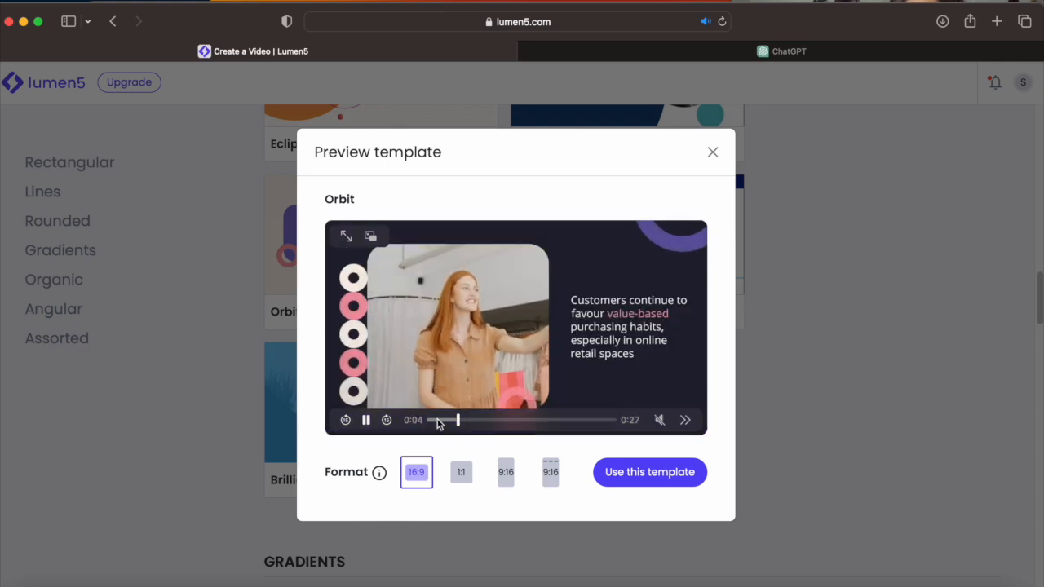
left_click(440, 420)
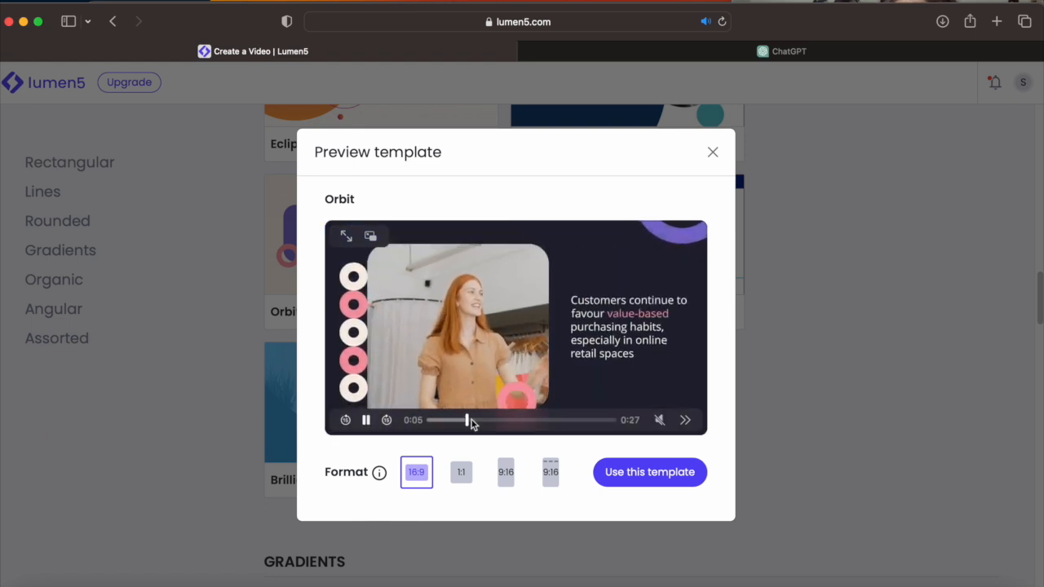
mouse_move(379, 473)
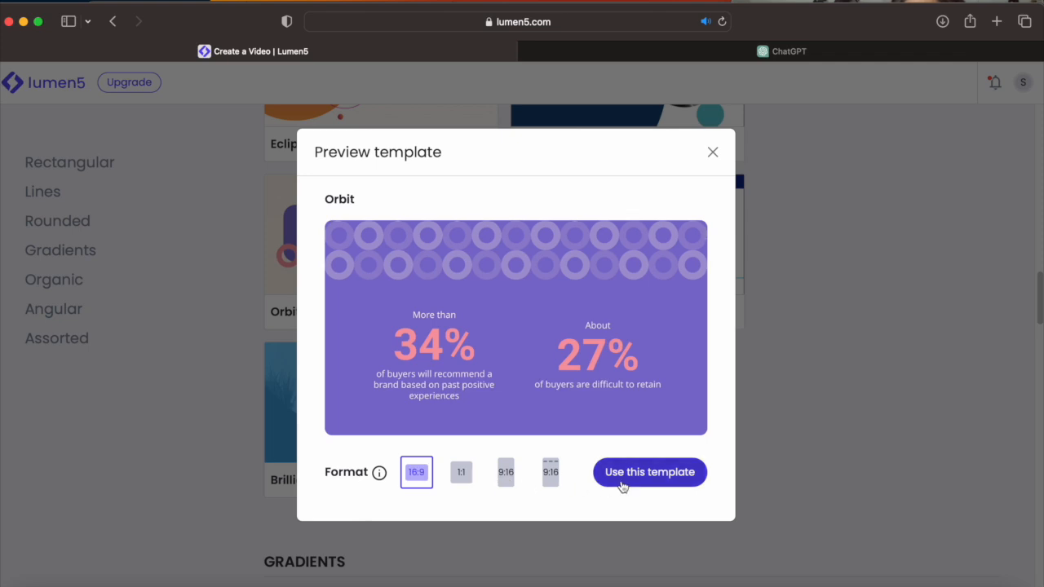
left_click(712, 154)
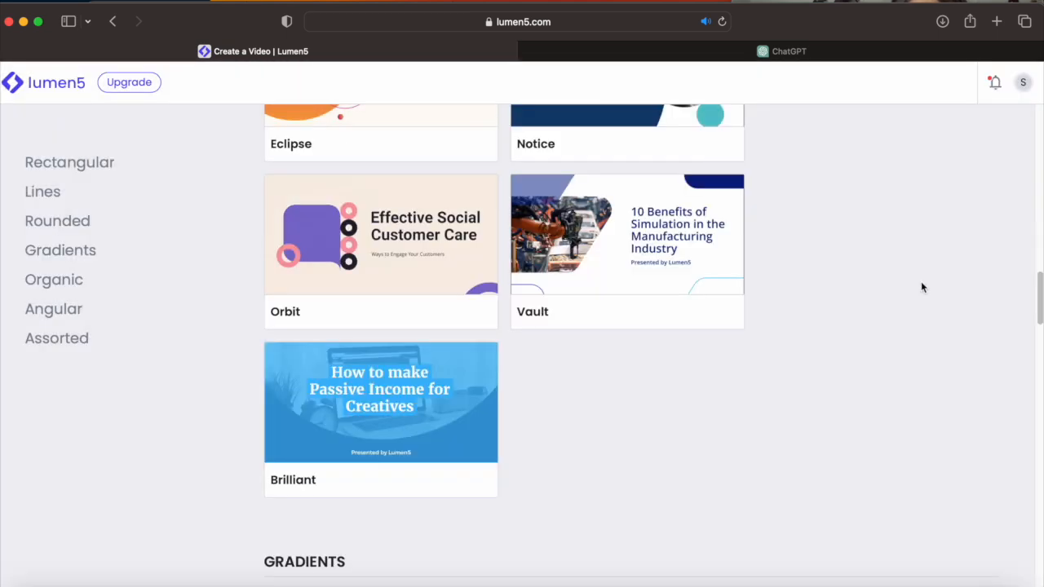
Preview the Wonder template from the Organic category, skim its sample video to the end, and close the preview
left_click_drag(1040, 318, 1037, 416)
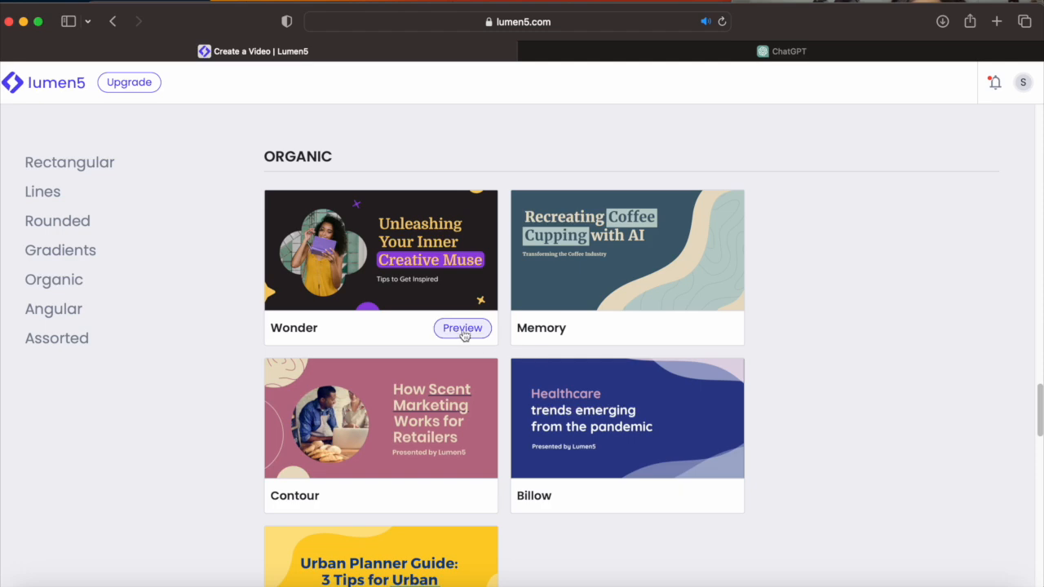
left_click(463, 330)
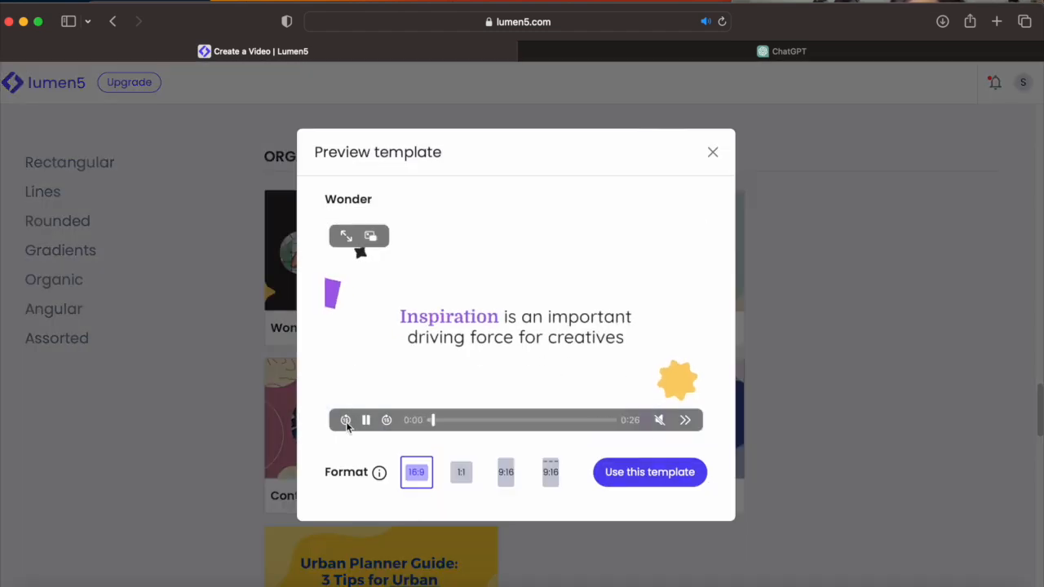
left_click_drag(465, 418, 605, 419)
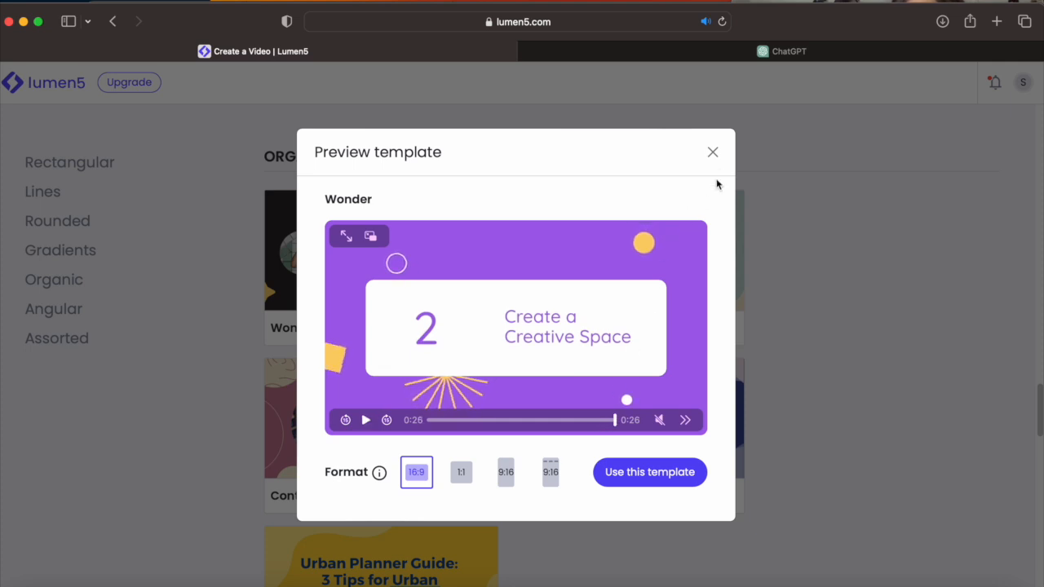
left_click(712, 153)
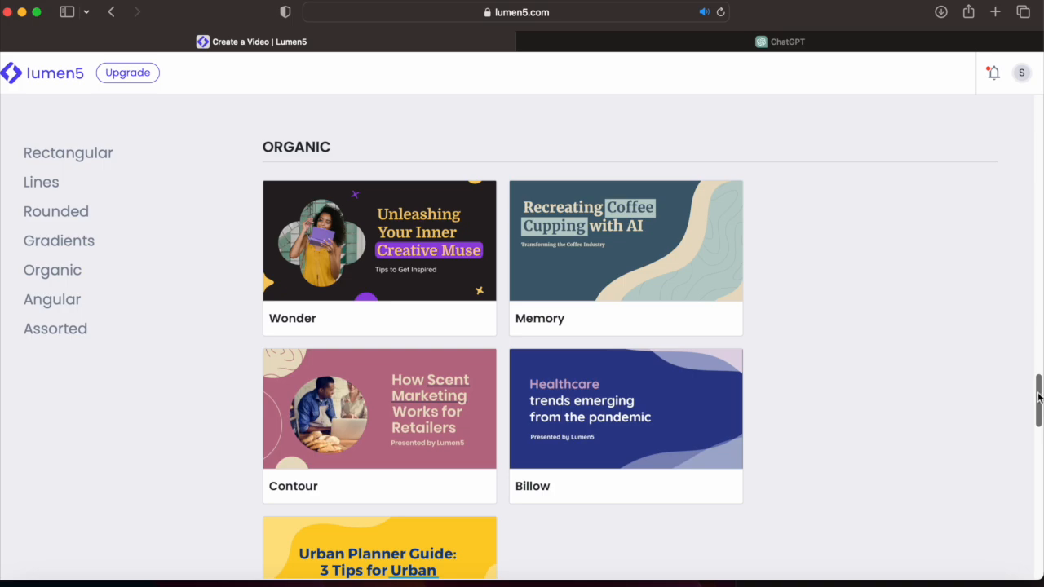
left_click_drag(1039, 398, 1029, 123)
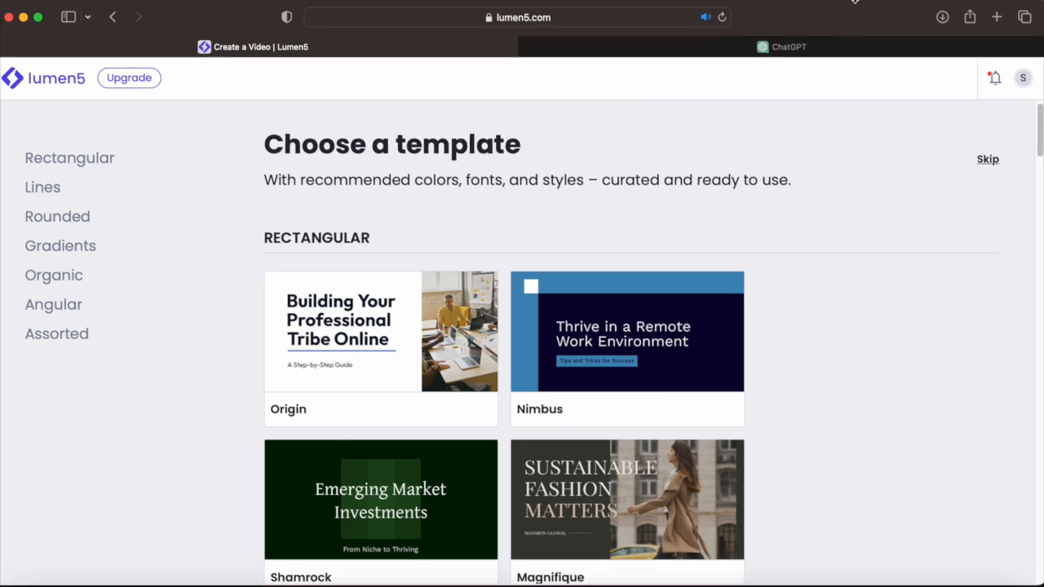
left_click_drag(855, 5, 856, 8)
left_click(855, 1)
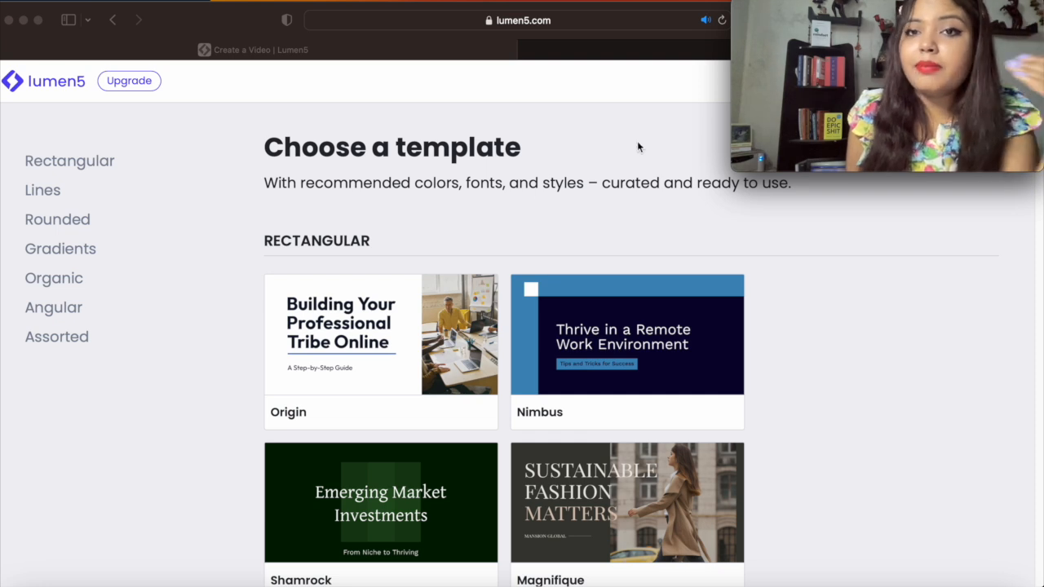
Switch to ChatGPT, set the video length in the drafted YouTube script prompt to 1 minute, and submit it
left_click(674, 44)
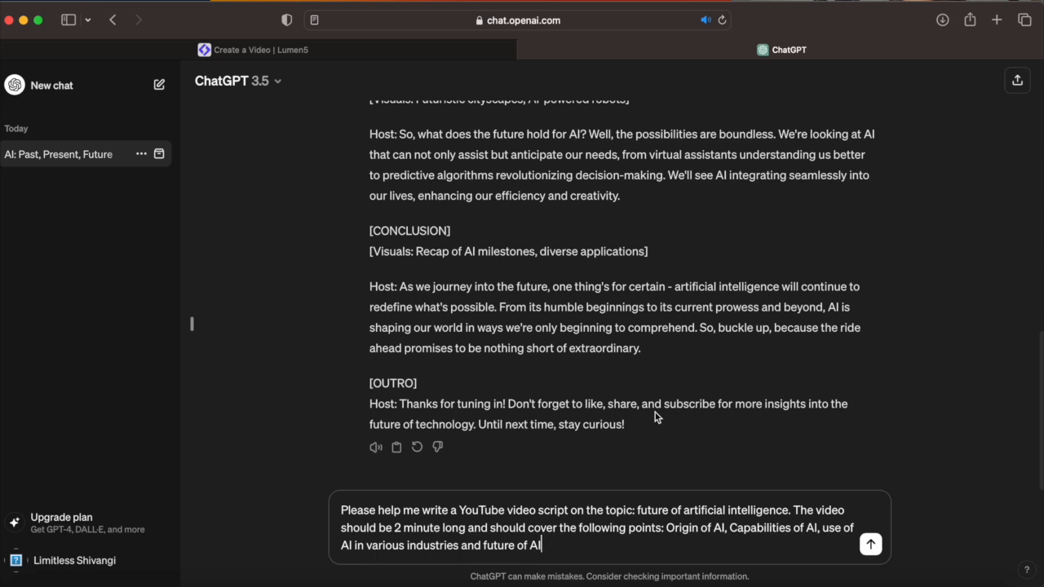
left_click(865, 2)
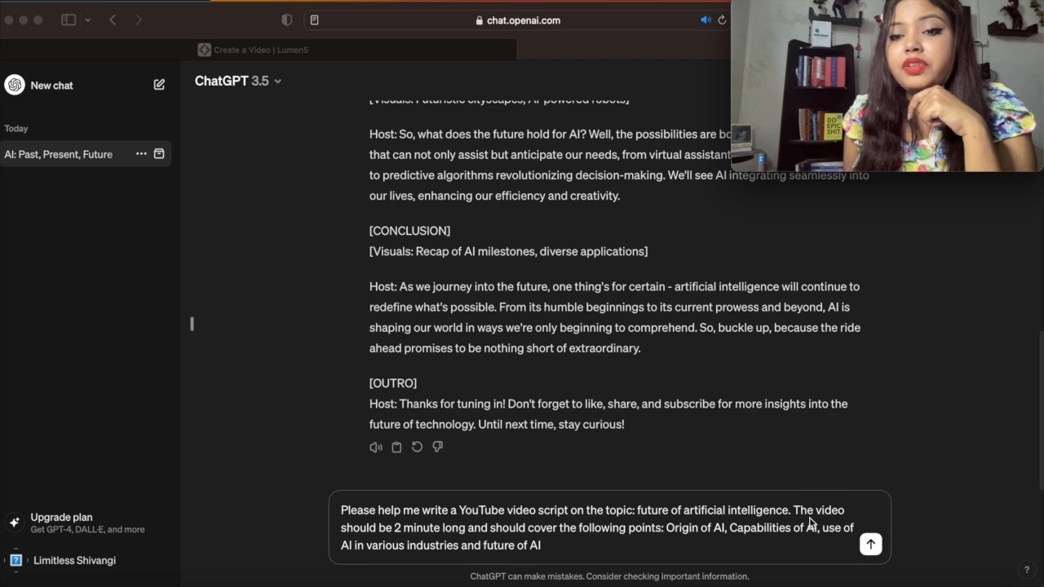
scroll(401, 531, "up", 1)
left_click(402, 531)
key("BackSpace")
type("1")
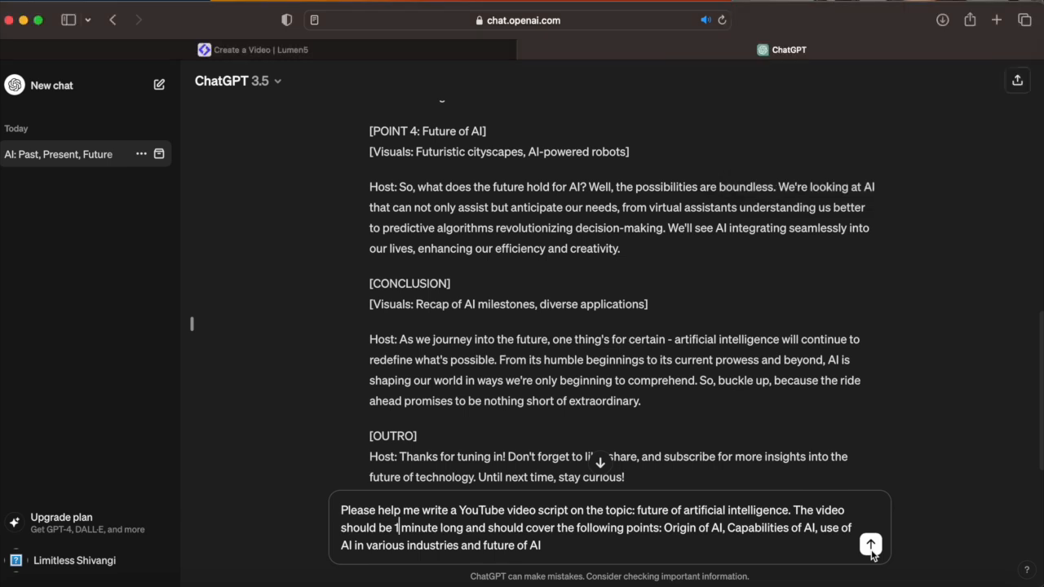
left_click(871, 545)
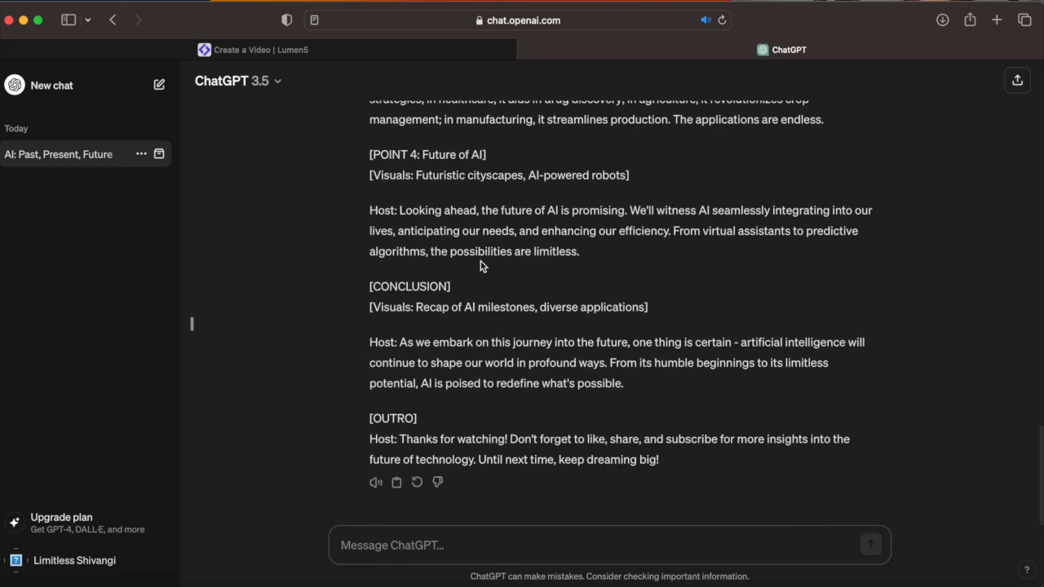
Copy the newly generated script from the [INTRO] heading through the end of the [CONCLUSION] section, excluding the outro
left_click_drag(1042, 471, 1032, 342)
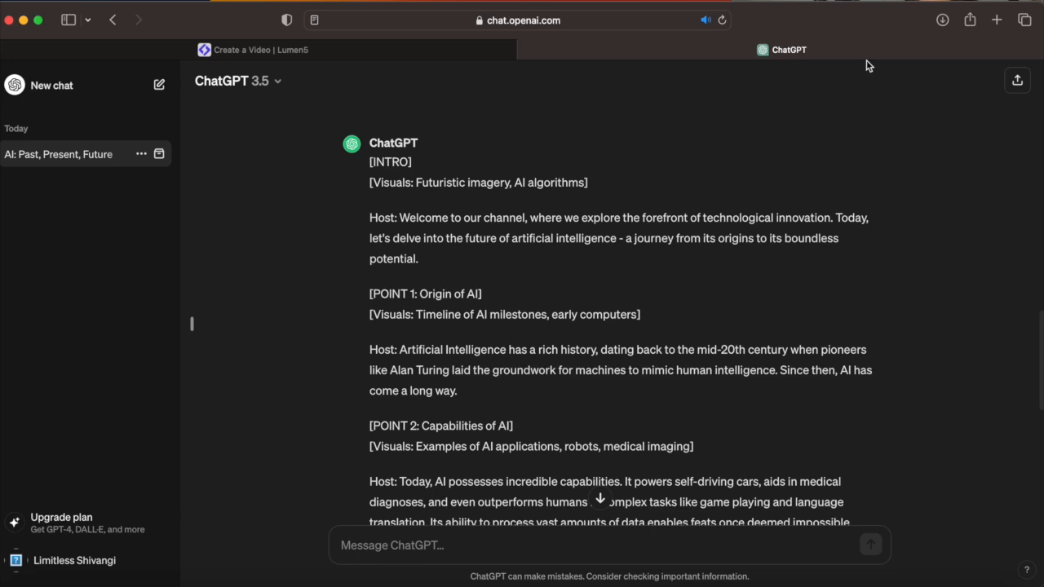
left_click(853, 1)
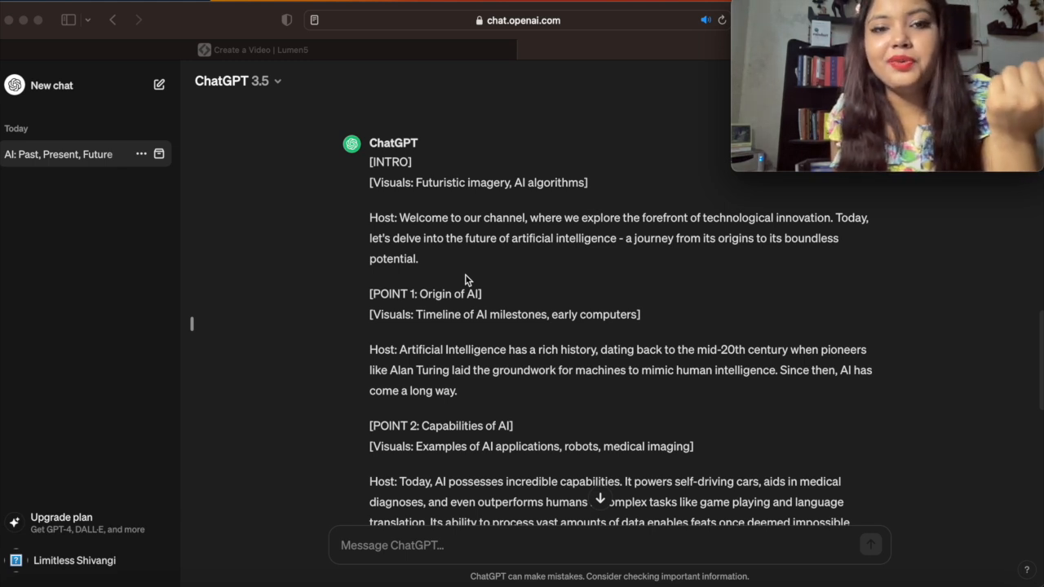
left_click_drag(369, 161, 624, 495)
right_click(607, 465)
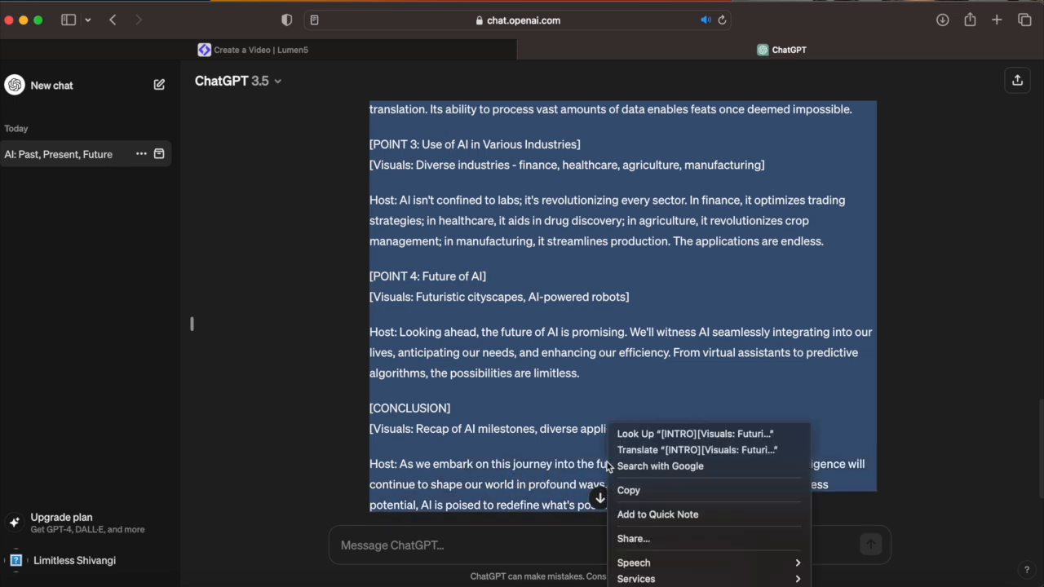
left_click(624, 491)
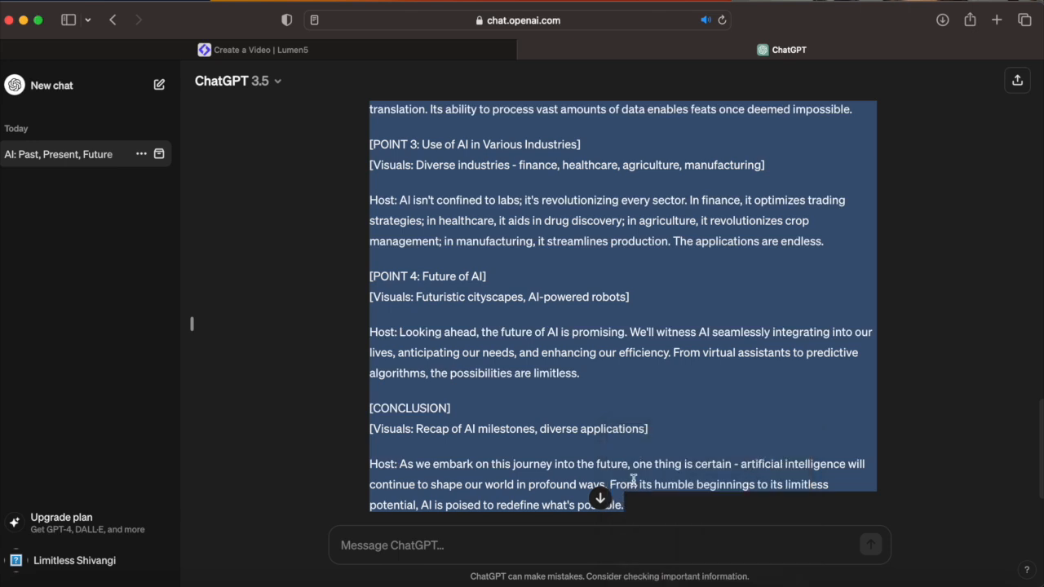
Switch to Lumen5 and use the Origin template from the Rectangular category for the new video
left_click(318, 55)
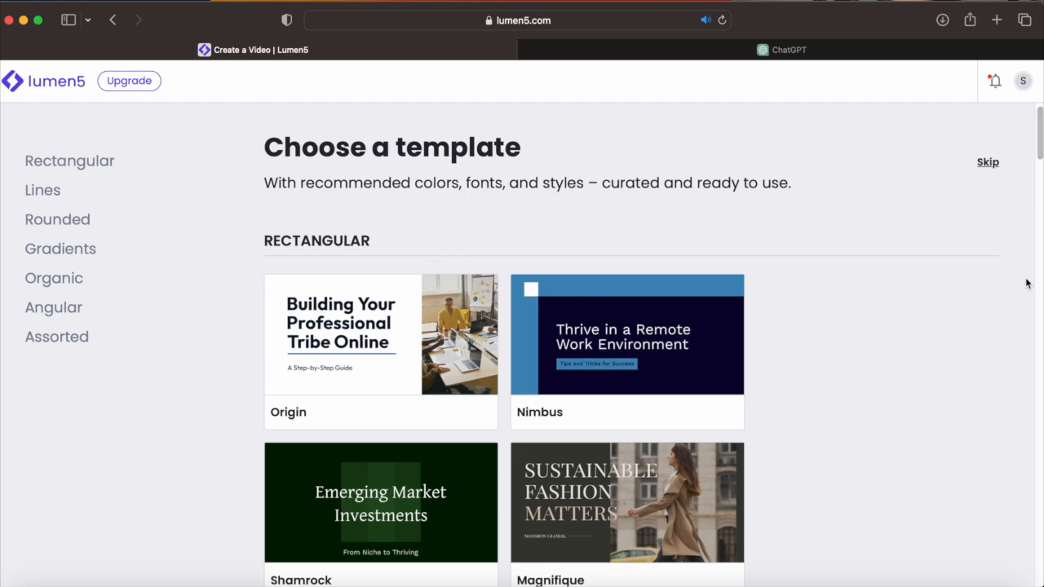
left_click_drag(1039, 159, 1039, 172)
mouse_move(427, 280)
left_click(462, 295)
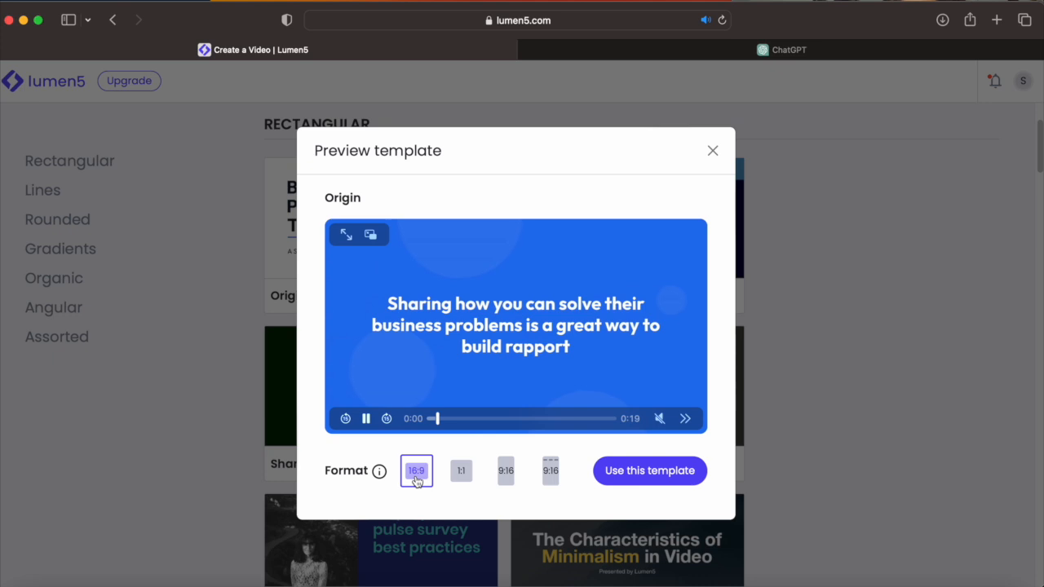
left_click(644, 472)
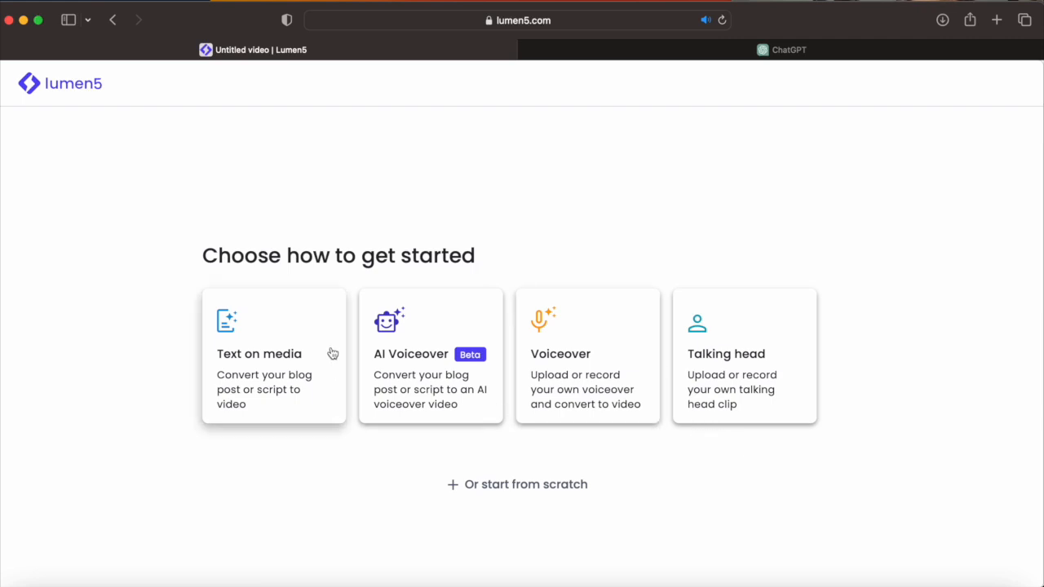
Start the video with Text on media and choose Paste text as the way to add script content
left_click(245, 356)
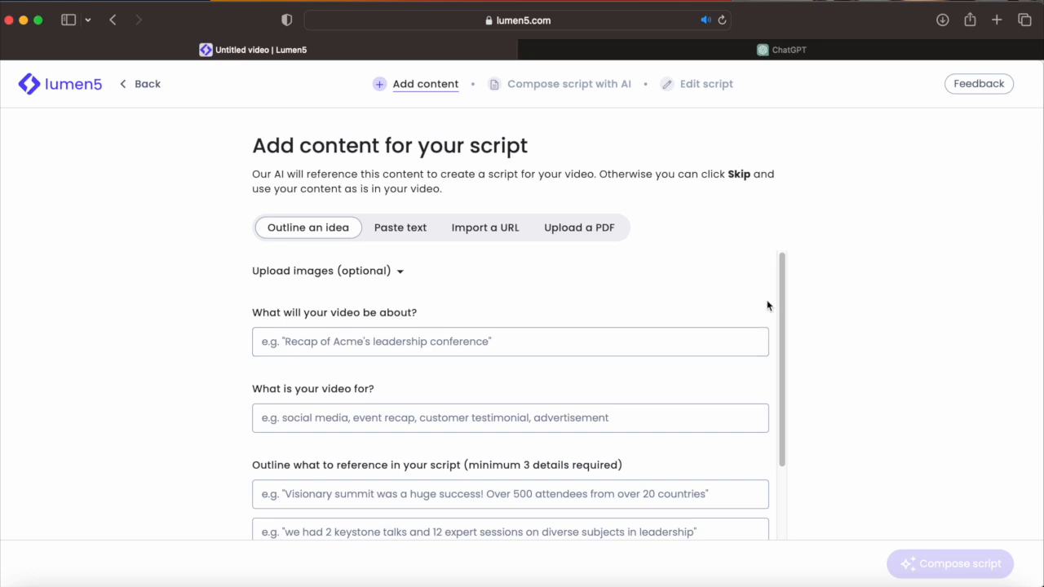
left_click_drag(777, 287, 778, 330)
left_click(432, 292)
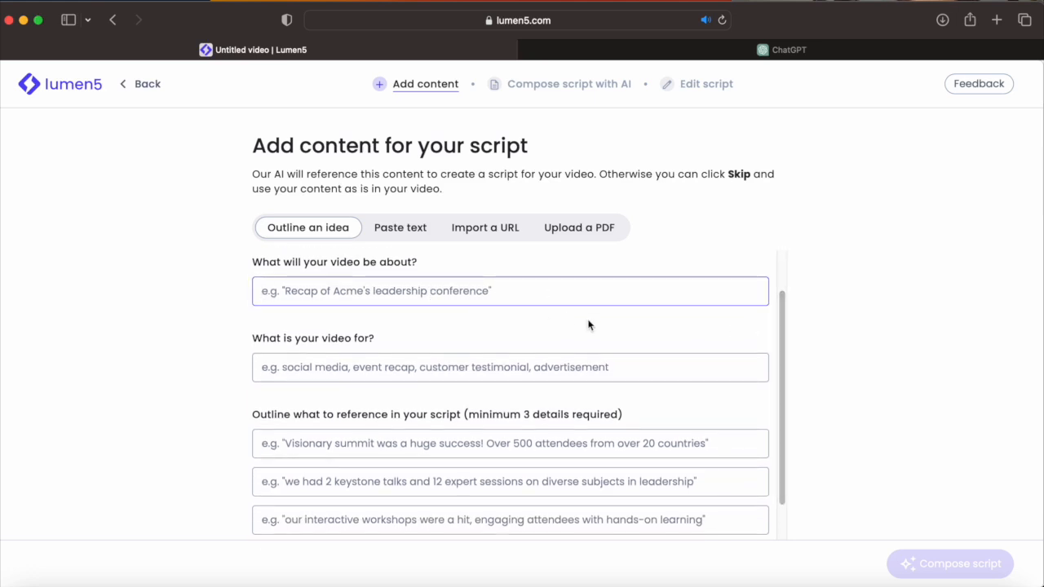
left_click(473, 368)
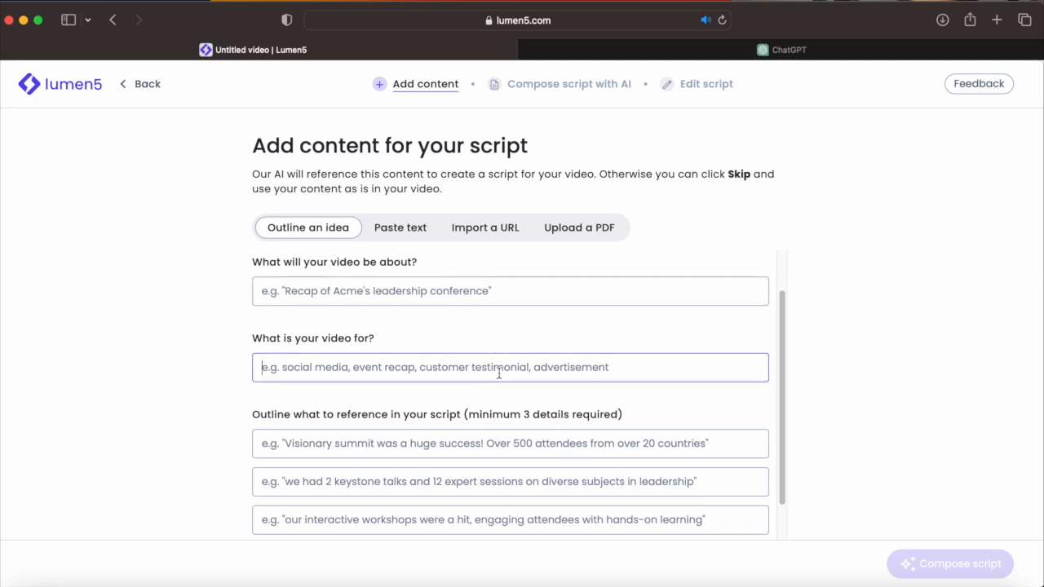
left_click(779, 324)
mouse_move(780, 323)
left_mouse_down()
mouse_move(780, 354)
mouse_move(780, 319)
left_mouse_up()
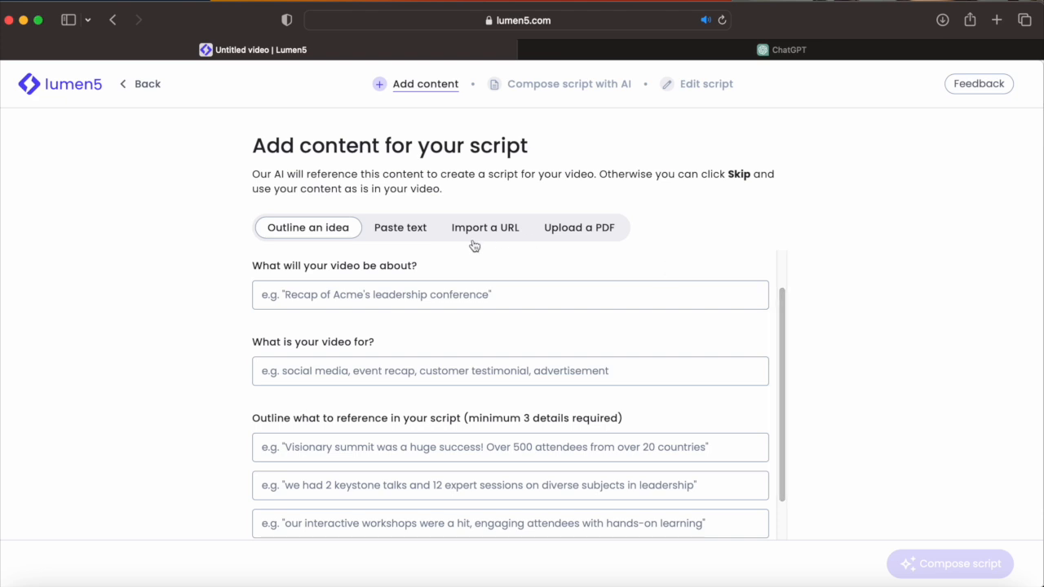
left_click(411, 233)
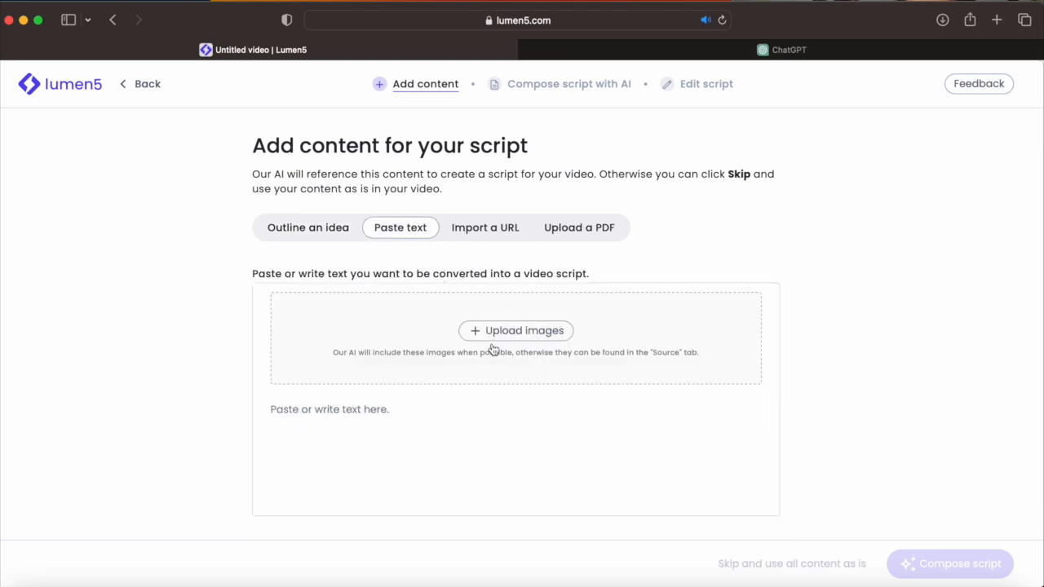
Paste the copied script as the video's source text and have the AI compose a video script from it
left_click(836, 1)
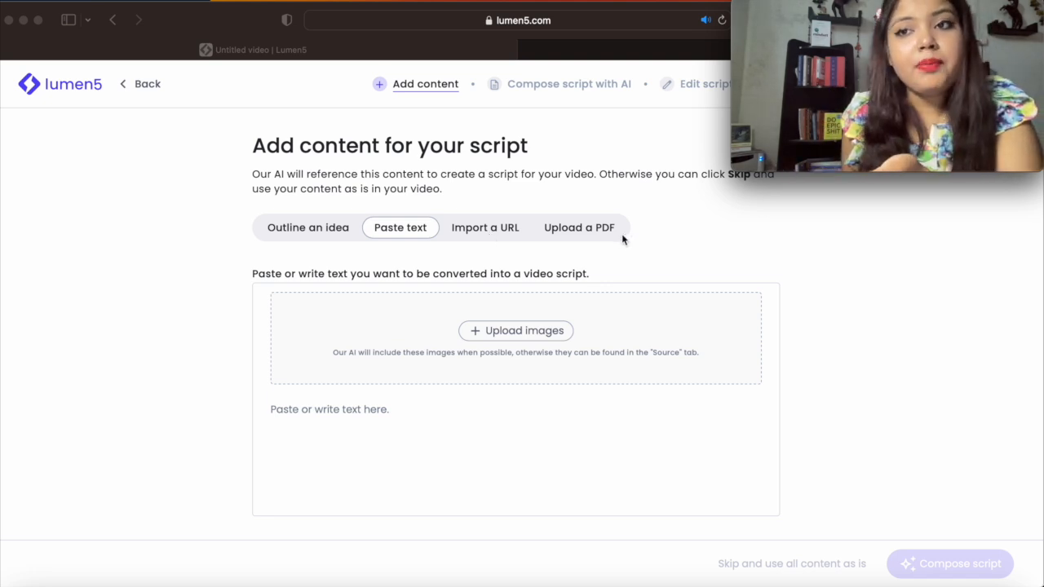
left_click(322, 412)
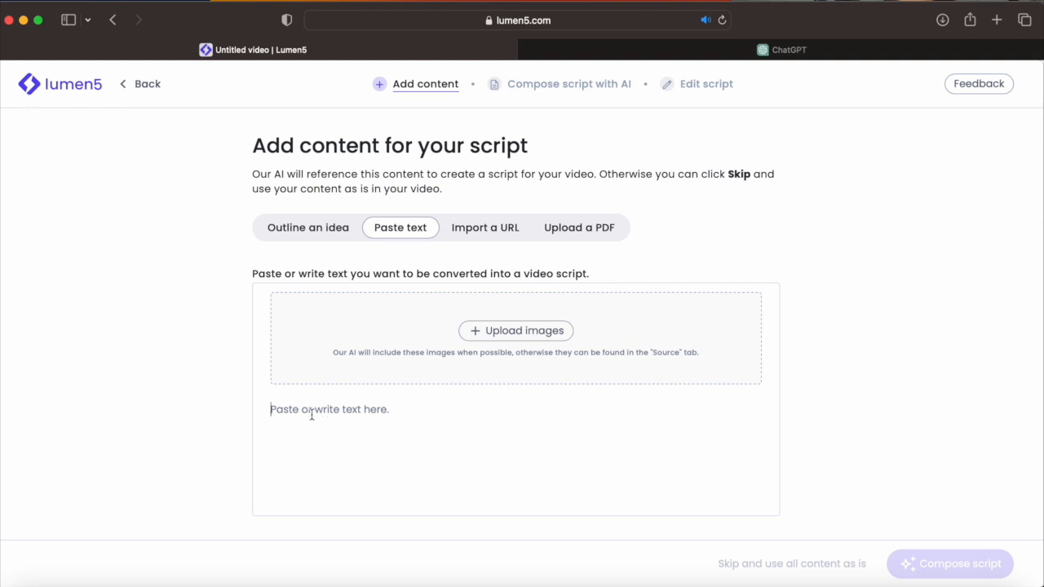
key("super+v")
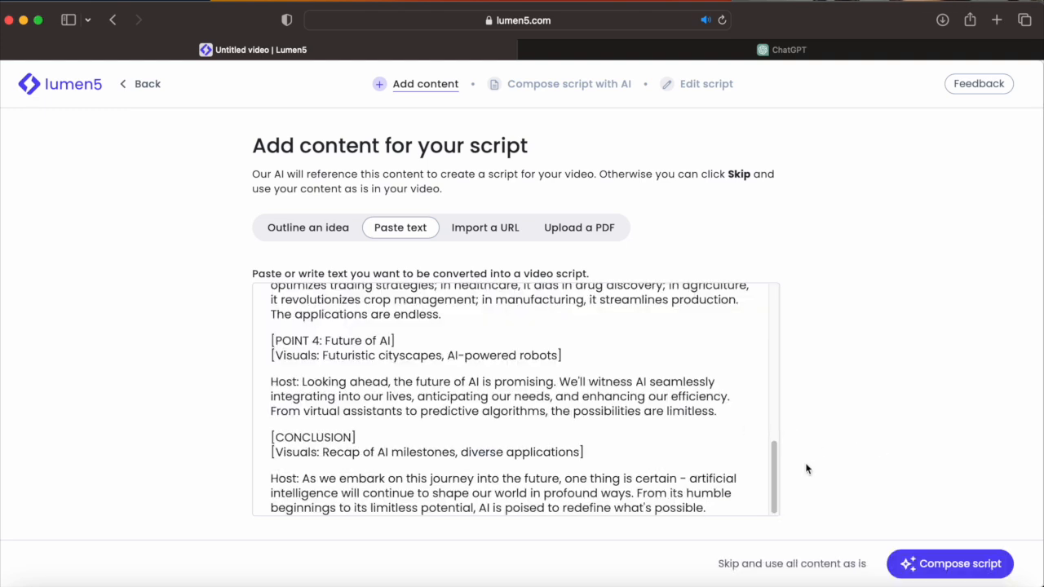
mouse_move(773, 468)
left_mouse_down()
mouse_move(767, 306)
mouse_move(763, 474)
left_mouse_up()
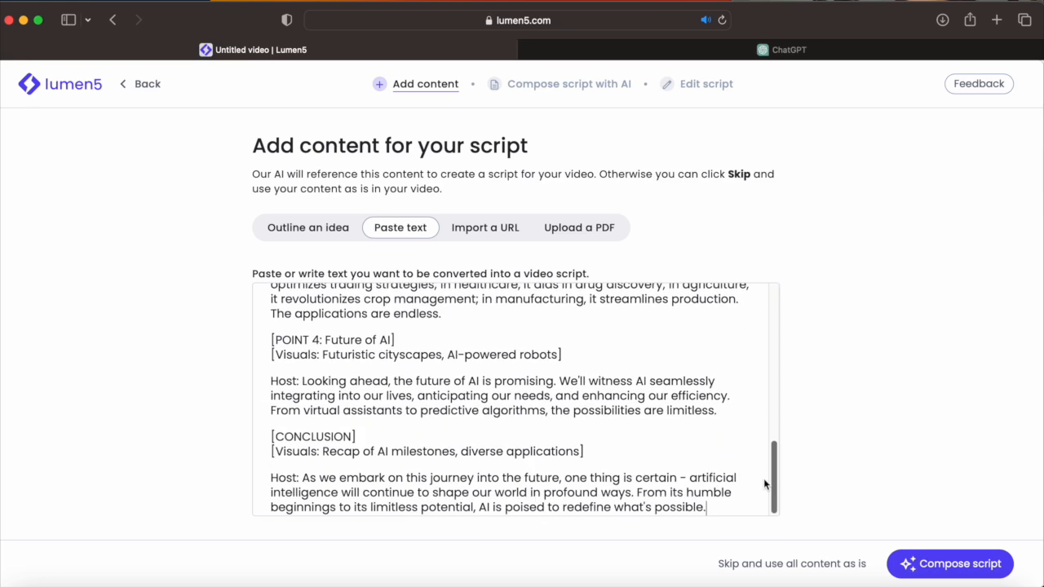
left_click(965, 567)
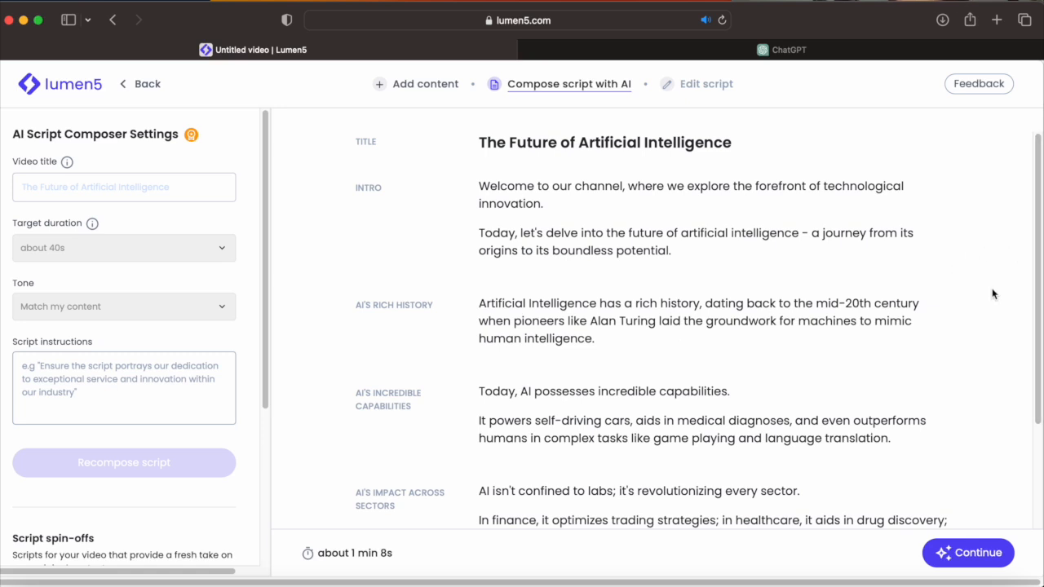
Review the composed script through its conclusion, accept it without edits, and convert it to a video
left_click_drag(1037, 187, 1039, 346)
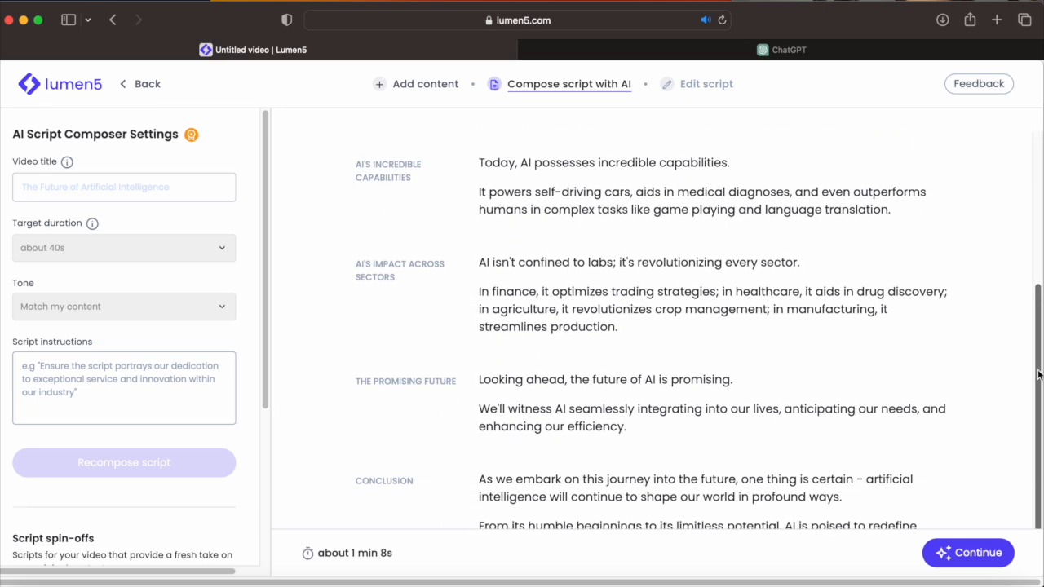
left_click(966, 555)
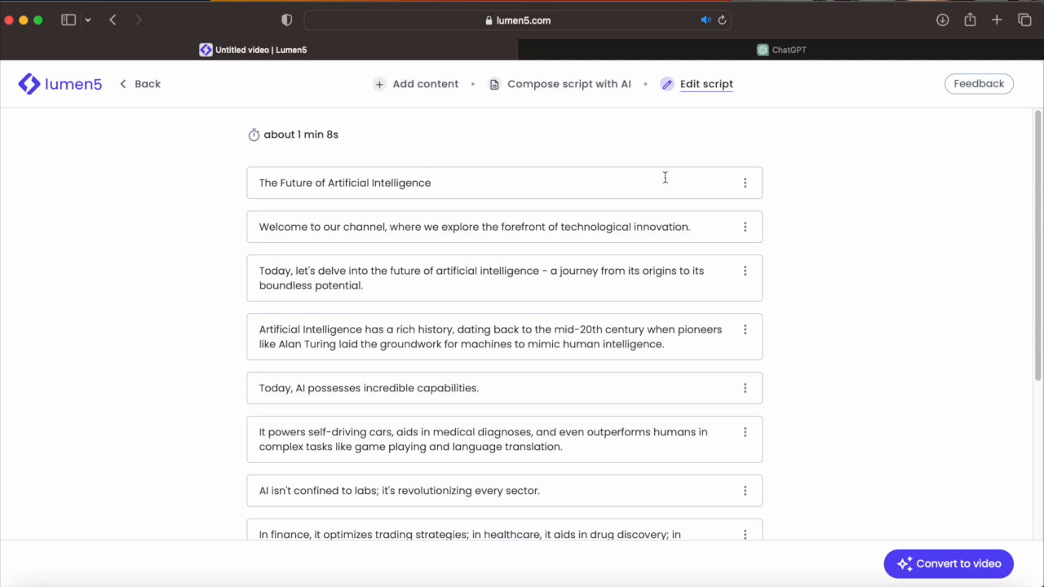
left_click_drag(1037, 236, 1016, 219)
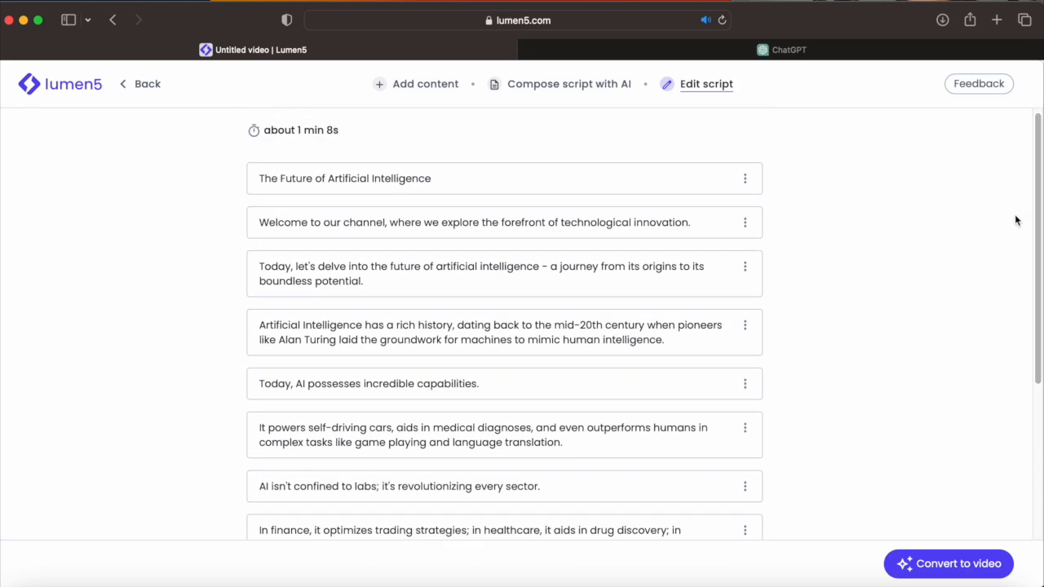
left_click(961, 574)
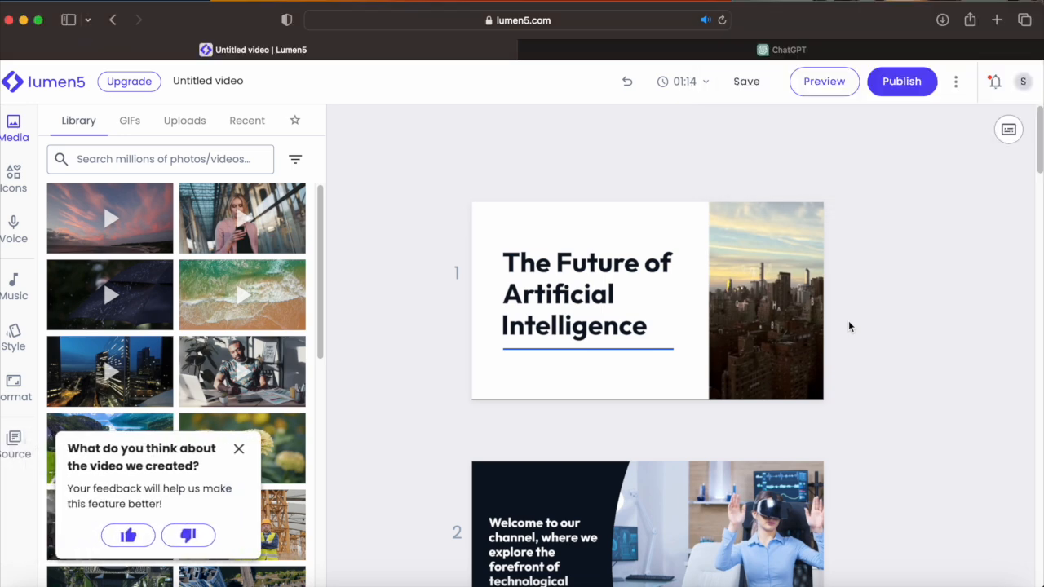
Swap the opening scene's design to the title layout with a dark text panel and subtitle, and dismiss the feedback request
mouse_move(993, 237)
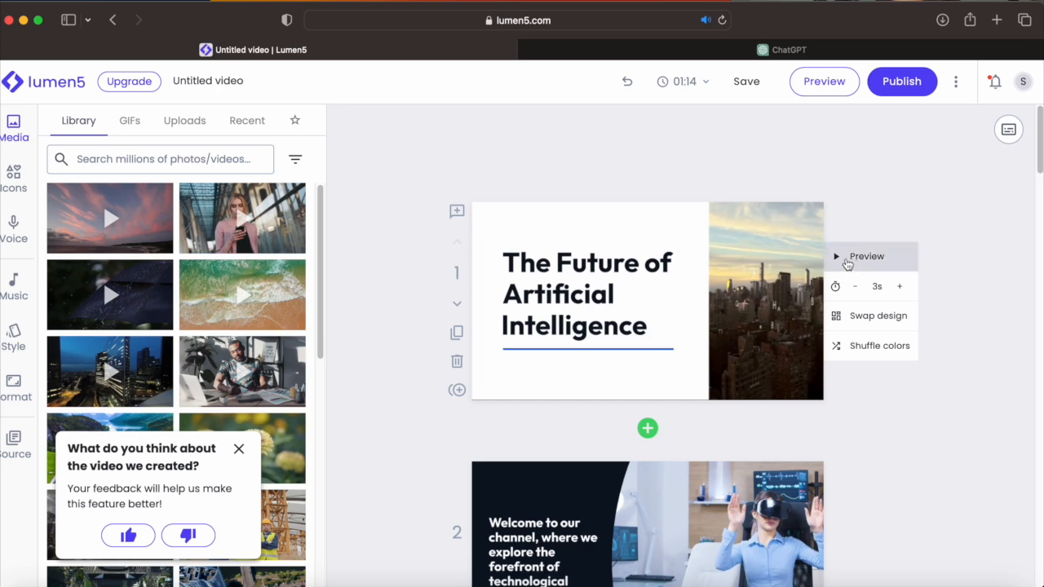
left_click(847, 259)
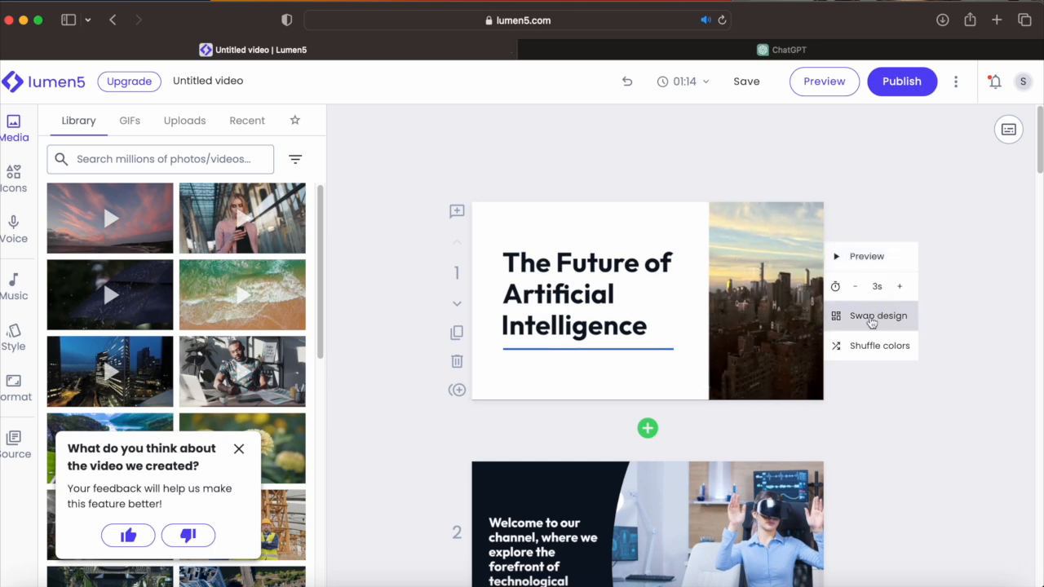
left_click(870, 317)
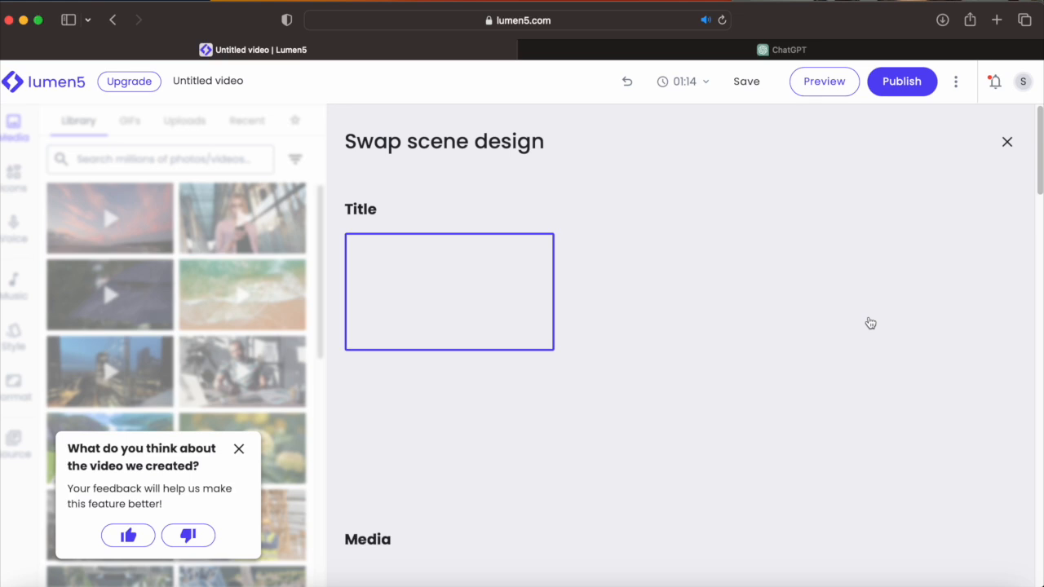
left_click(681, 310)
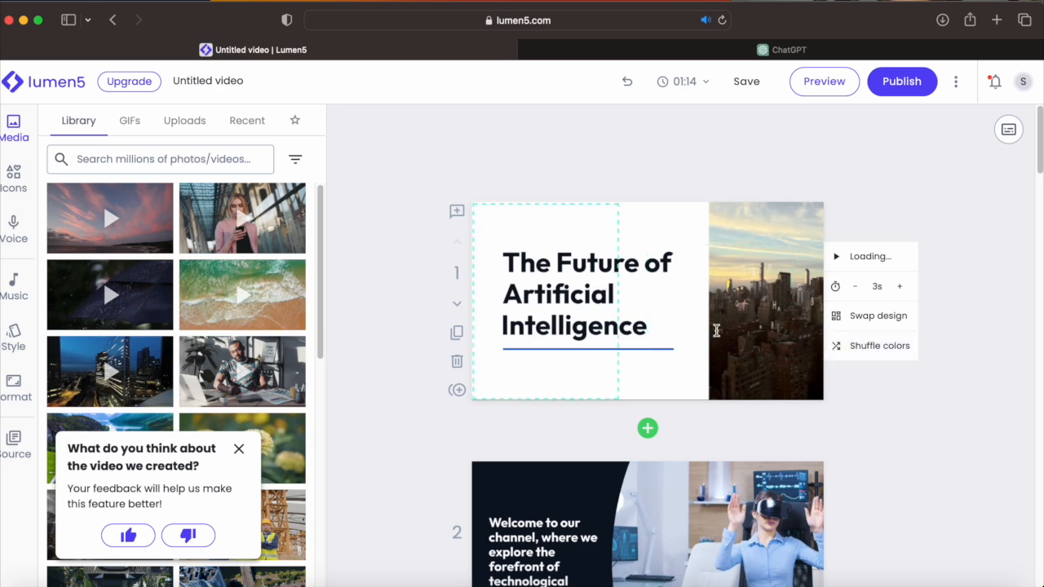
left_click(869, 323)
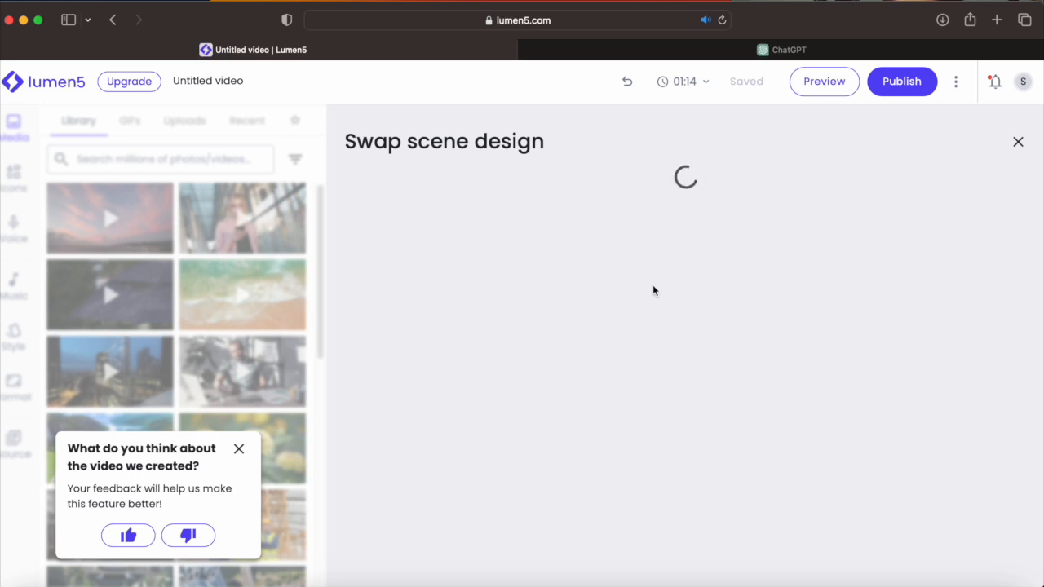
left_click(238, 449)
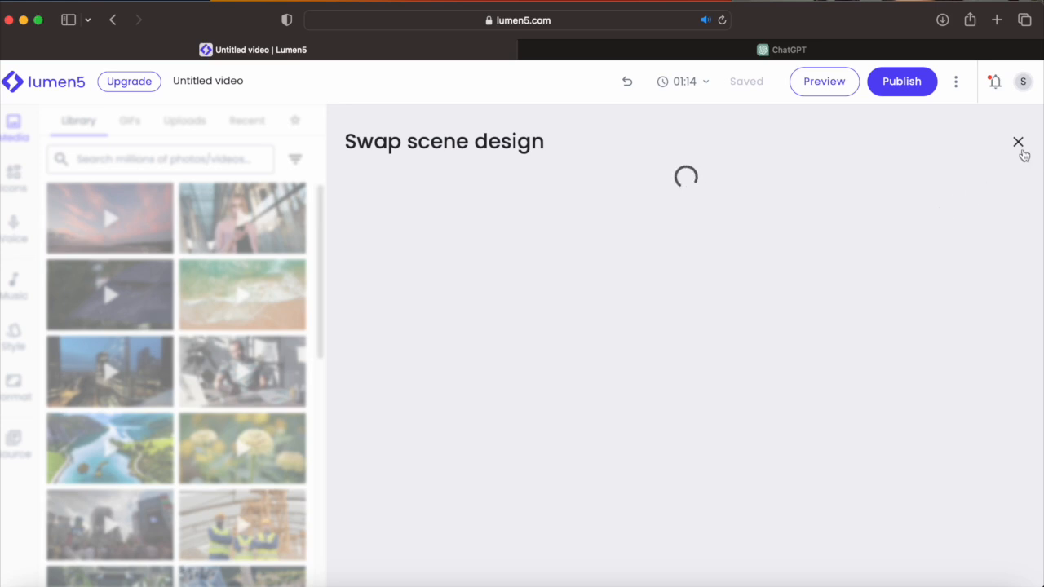
left_click(1018, 143)
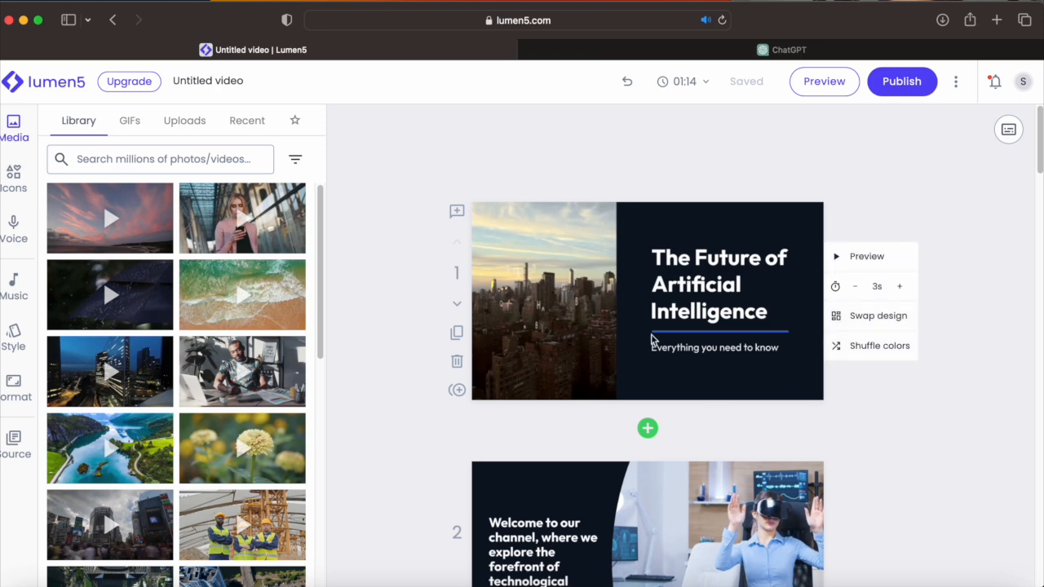
Look through the generated scenes following the title scene to check their text and visuals, and return to the first scene
scroll(916, 304, "down", 5)
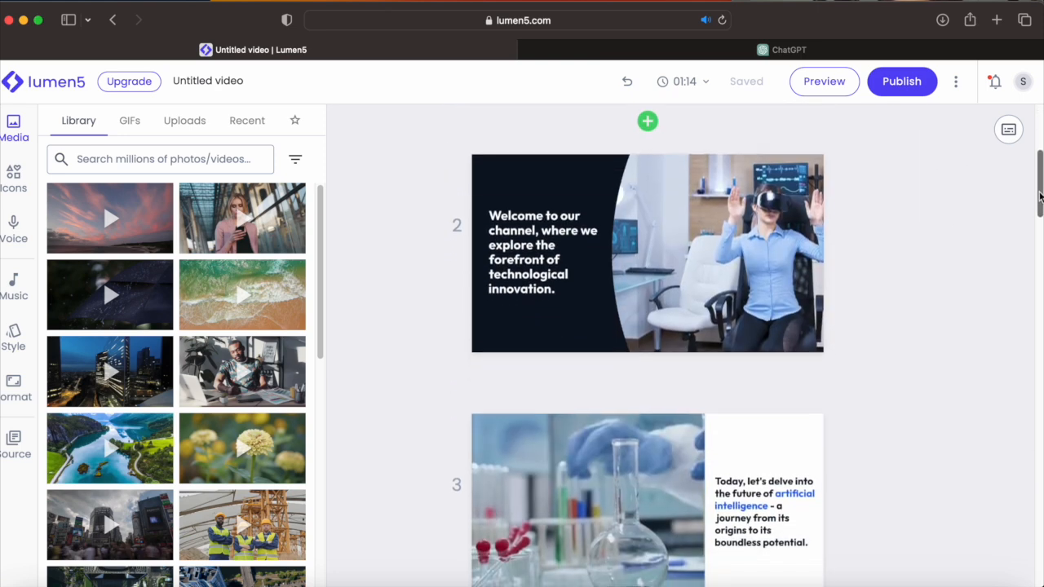
left_click(853, 209)
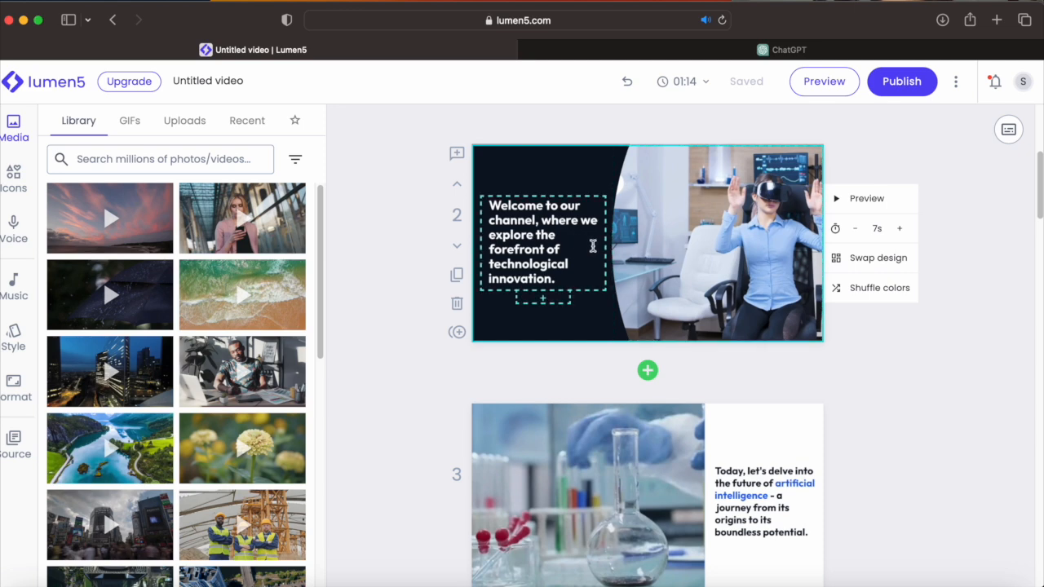
scroll(1034, 196, "down", 3)
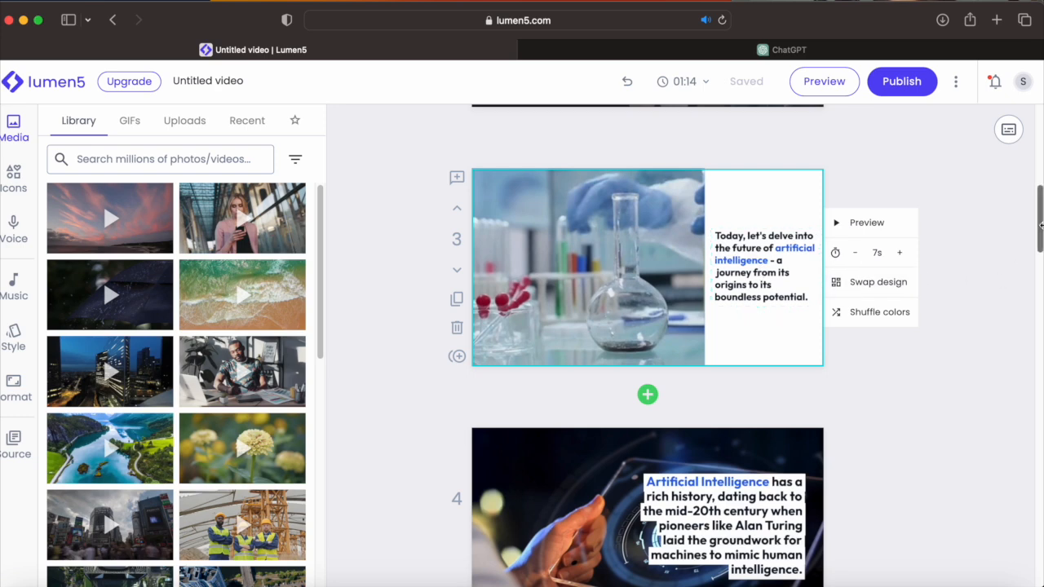
left_click_drag(1038, 221, 1038, 281)
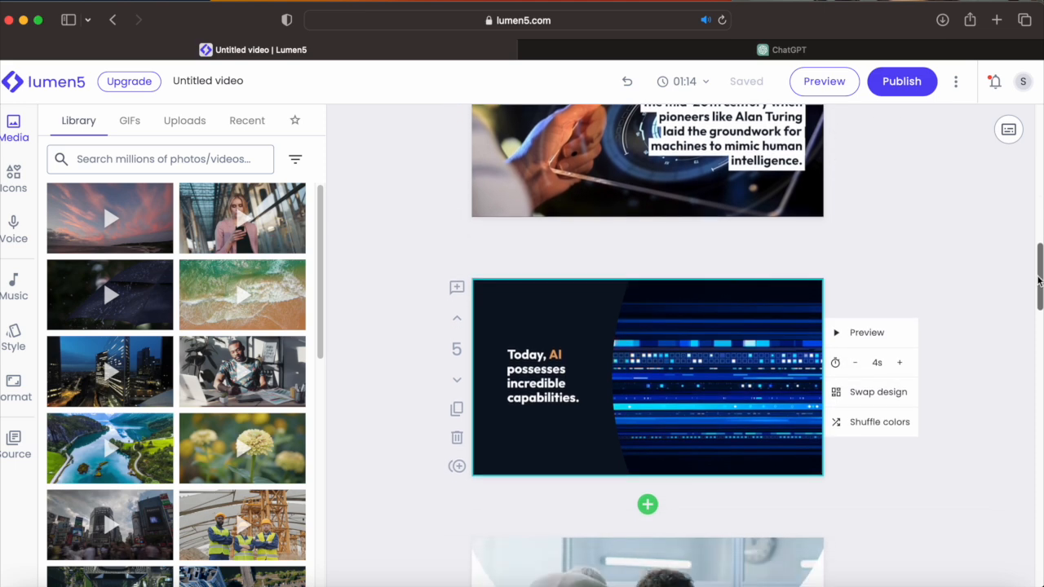
left_click_drag(1038, 280, 1029, 126)
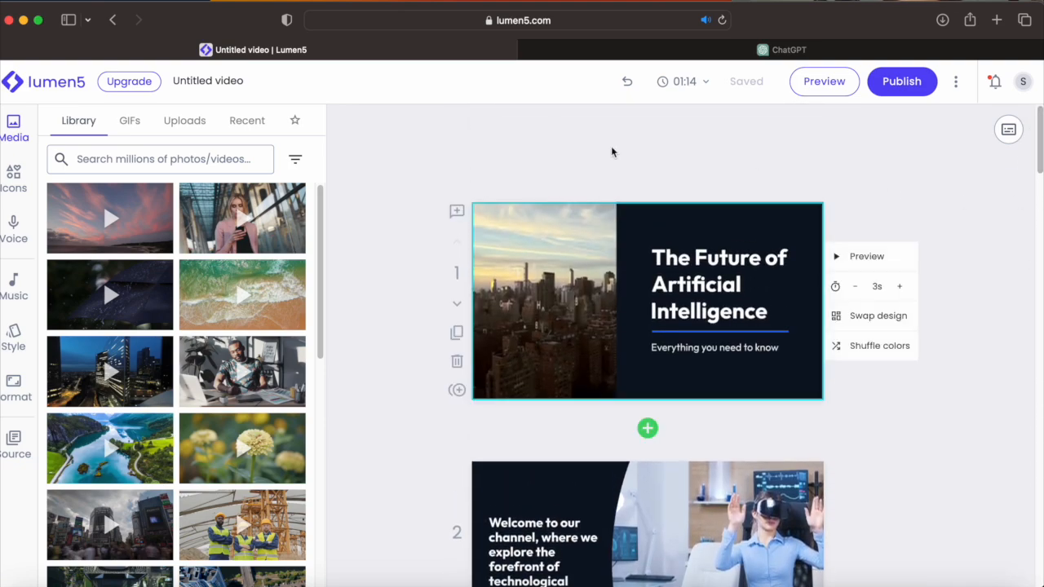
Examine the icon library, the voiceover upload area, and the music tracks and music upload options
left_click(12, 177)
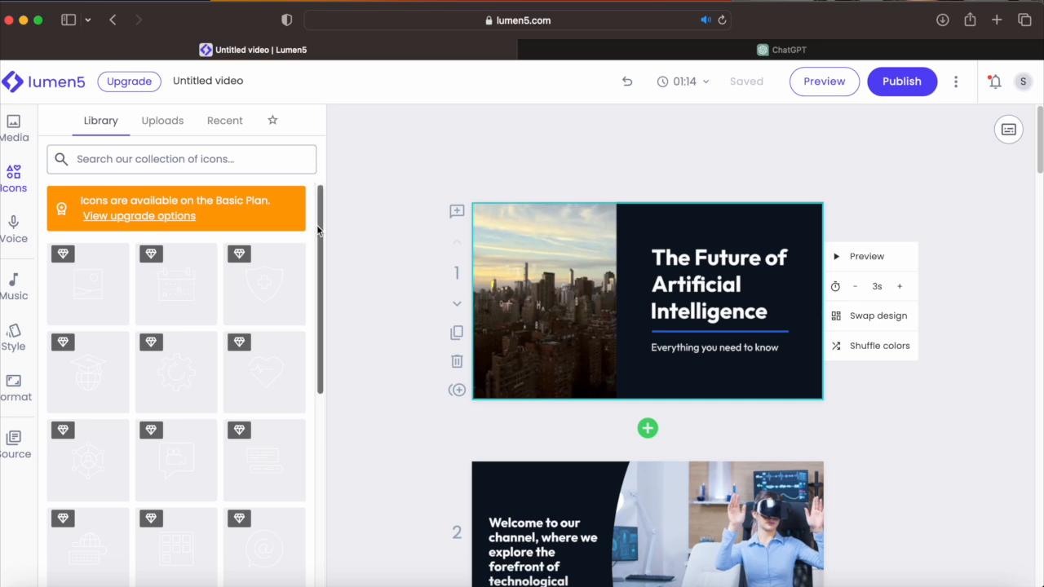
scroll(318, 237, "down", 2)
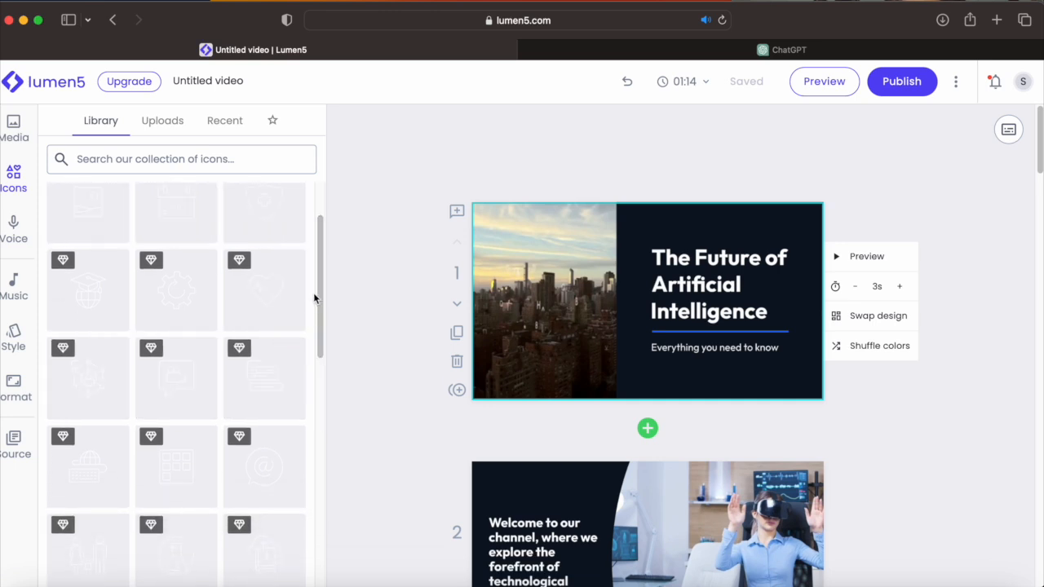
scroll(319, 287, "down", 2)
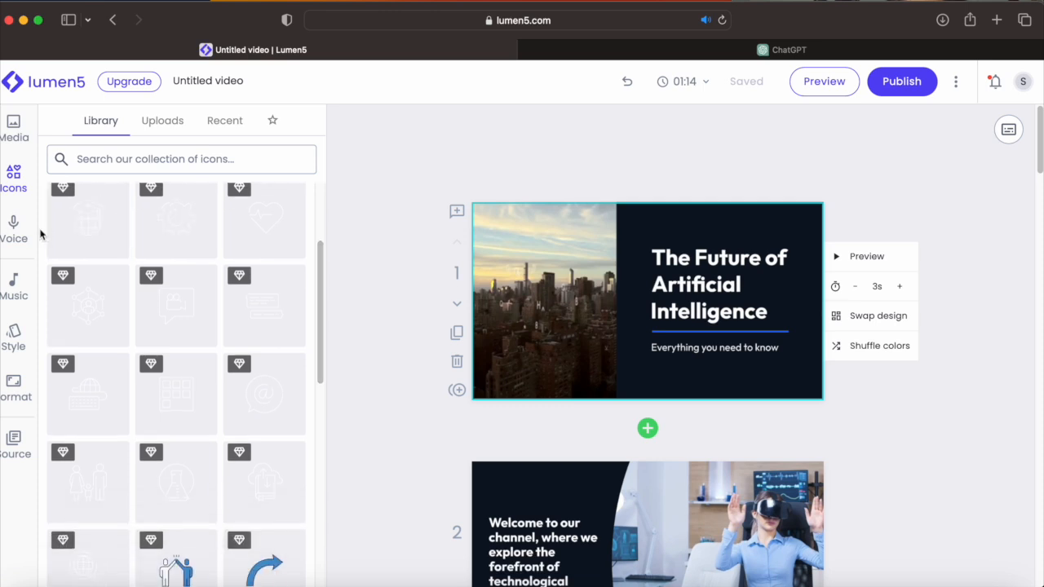
left_click(18, 237)
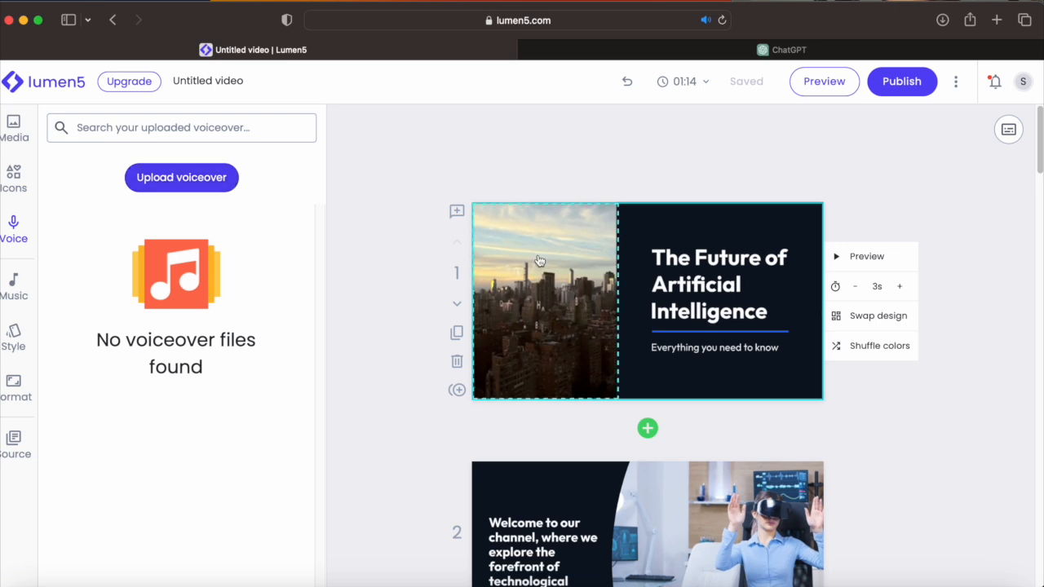
left_click(14, 287)
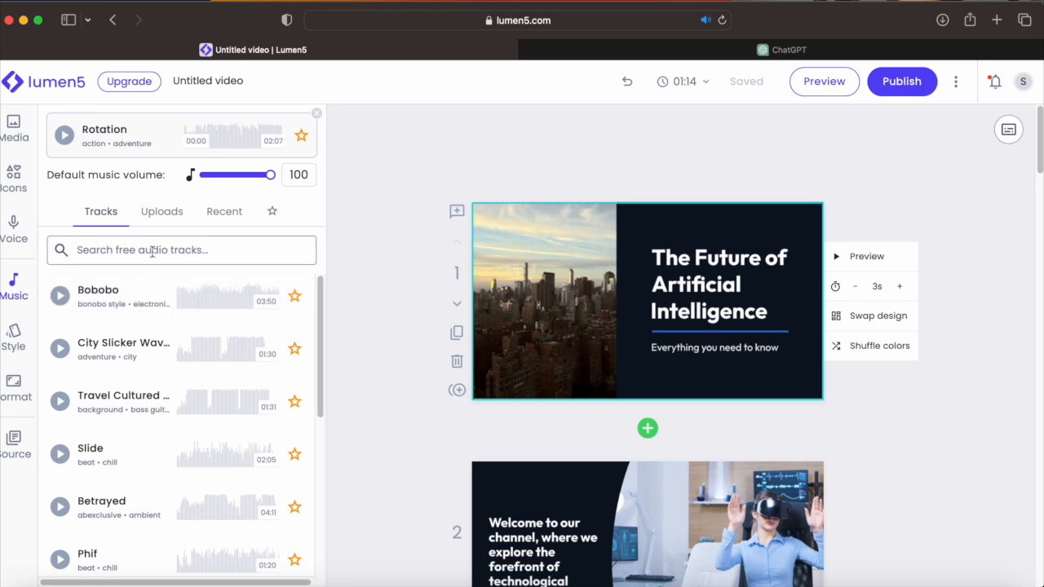
left_click(162, 223)
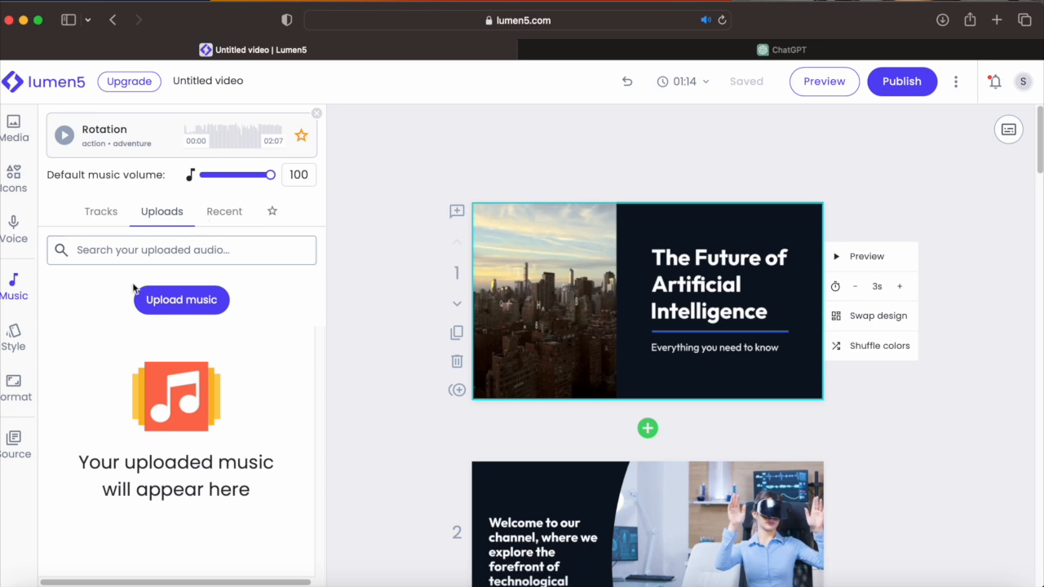
Try the Ocean, Volcano and Cosmos color palettes on the video and apply the Emerald palette
left_click(13, 341)
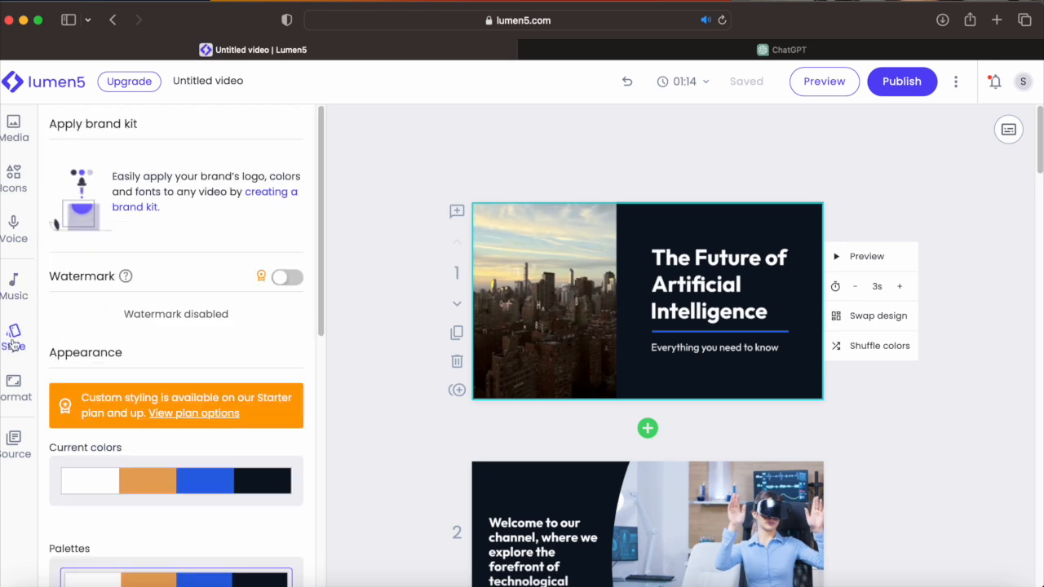
left_click_drag(318, 288, 314, 344)
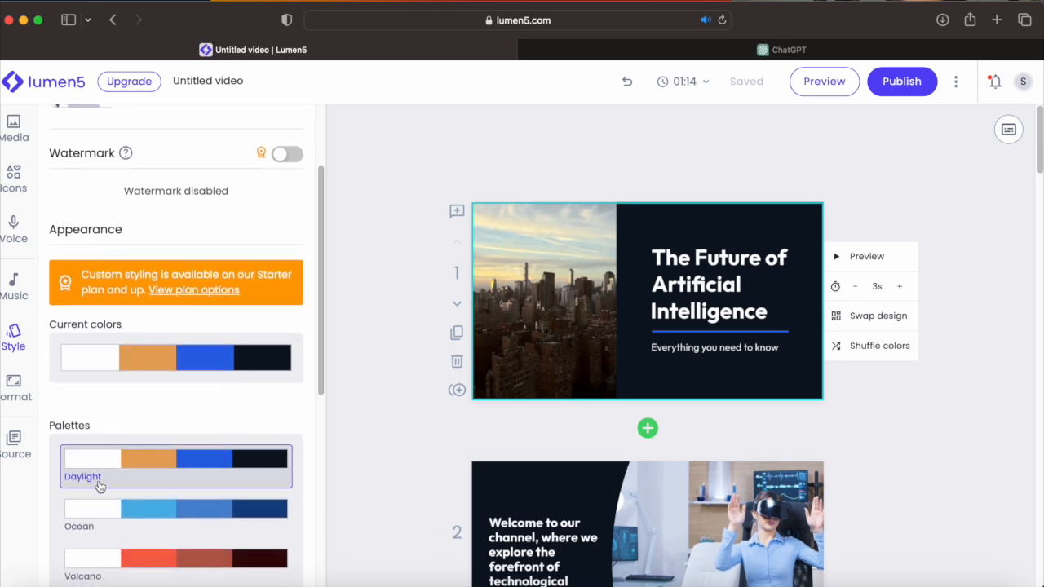
left_click(99, 517)
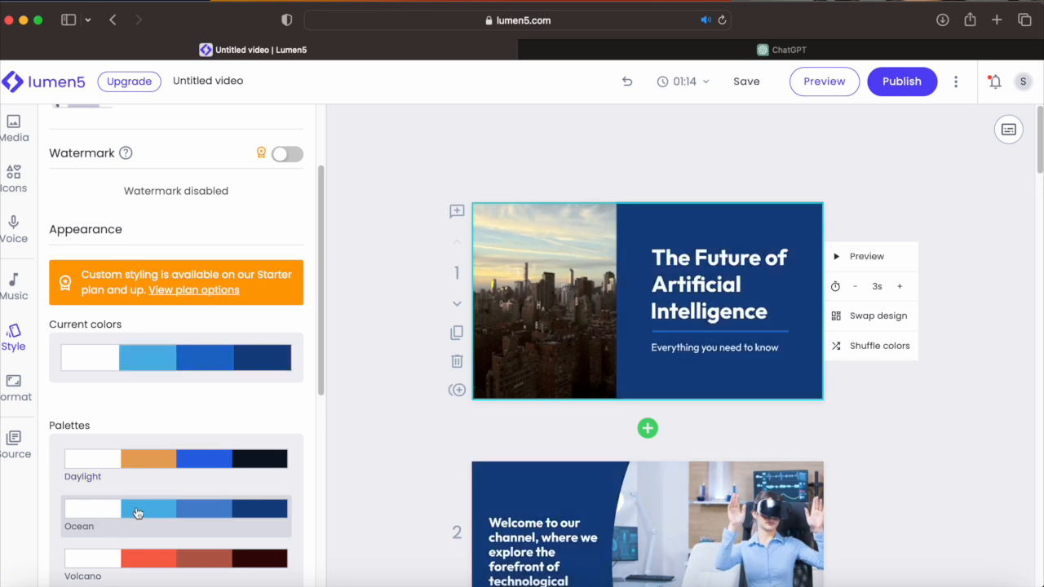
scroll(318, 393, "down", 3)
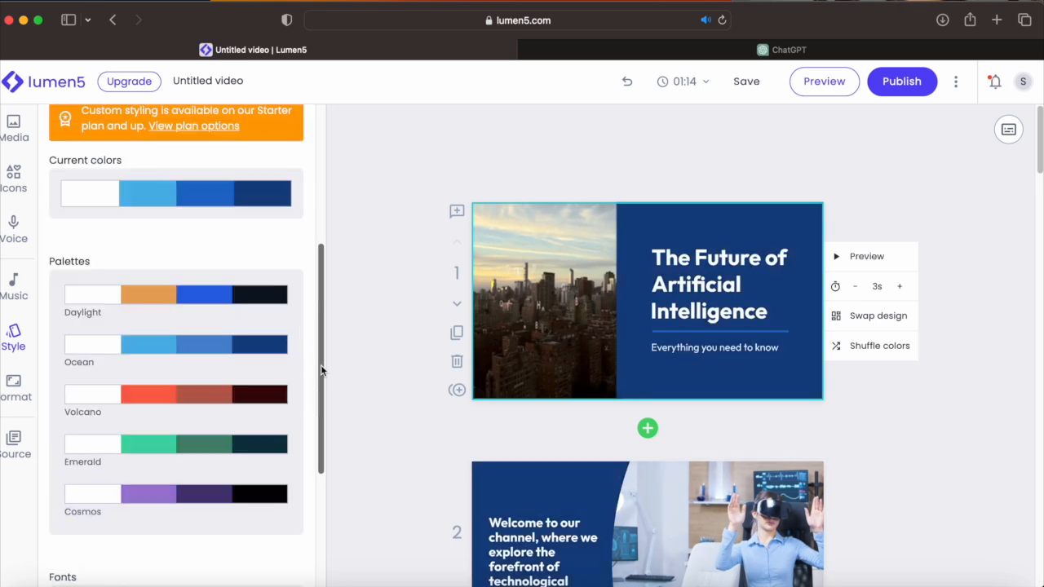
left_click(128, 402)
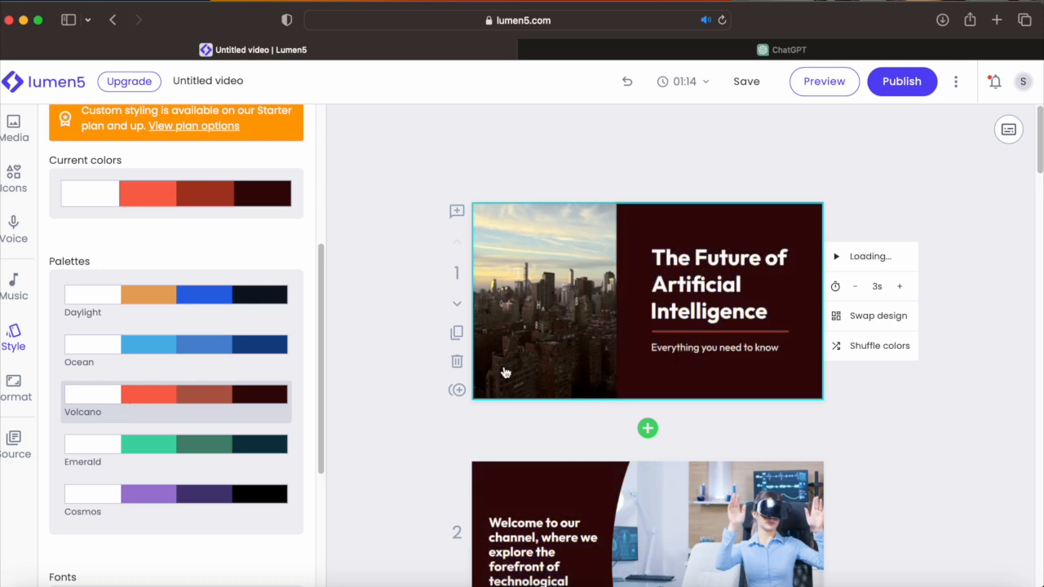
left_click(183, 455)
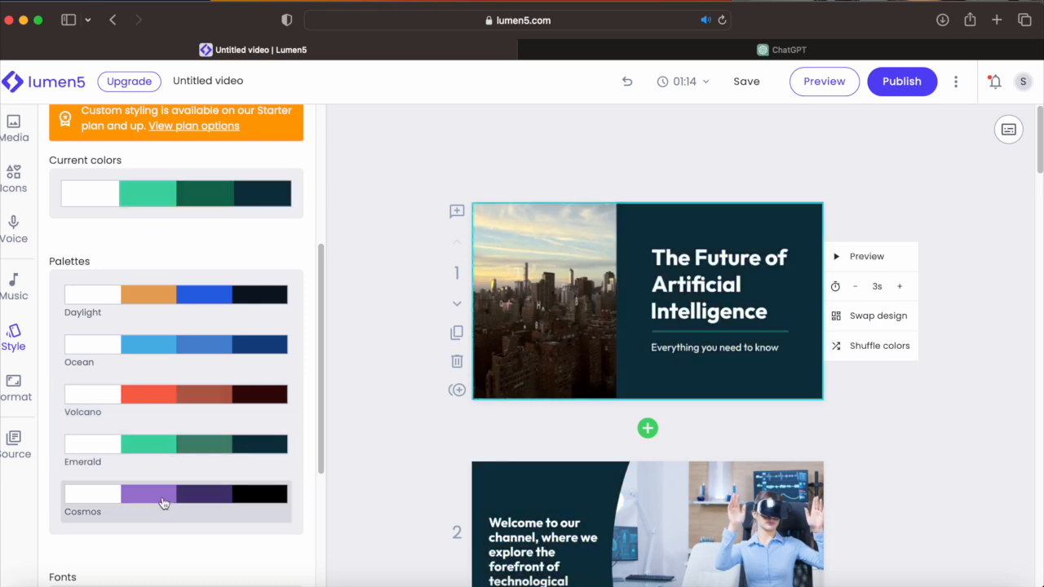
left_click(174, 495)
left_click(136, 449)
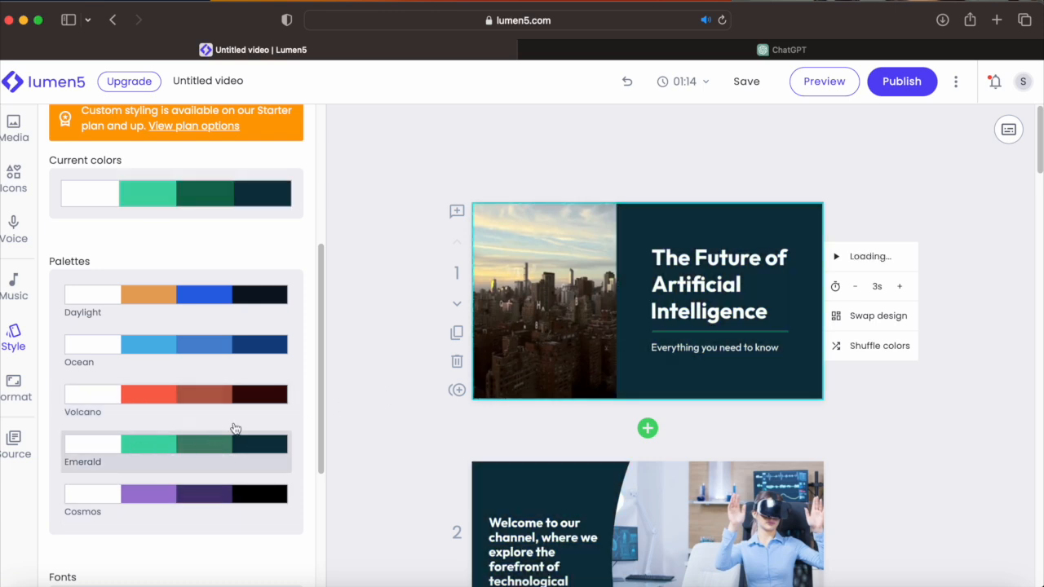
Examine the video resolution and aspect-ratio formats and the source script, and return to the stock media library
left_click(14, 385)
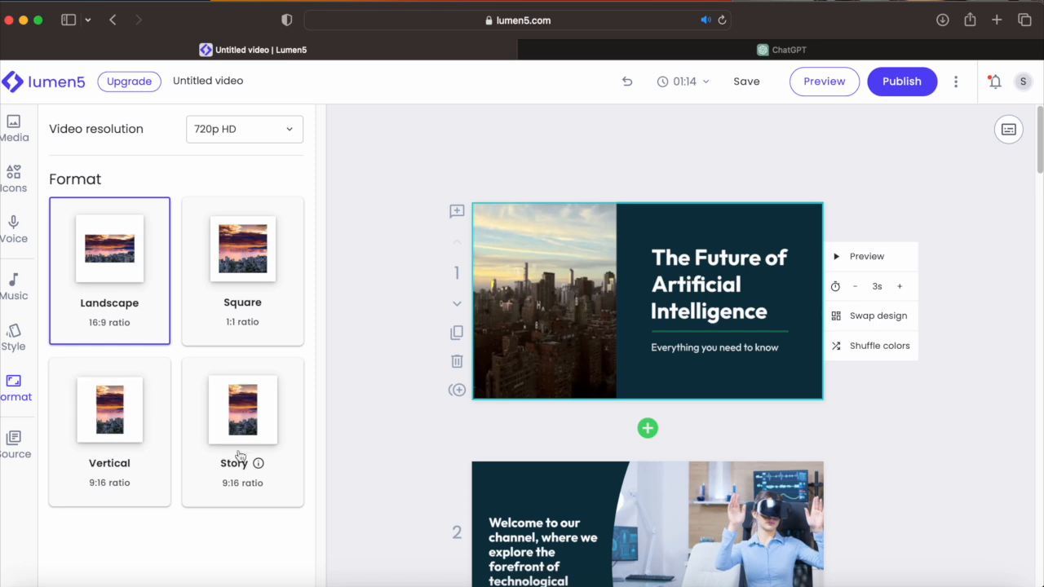
left_click(26, 459)
mouse_move(289, 330)
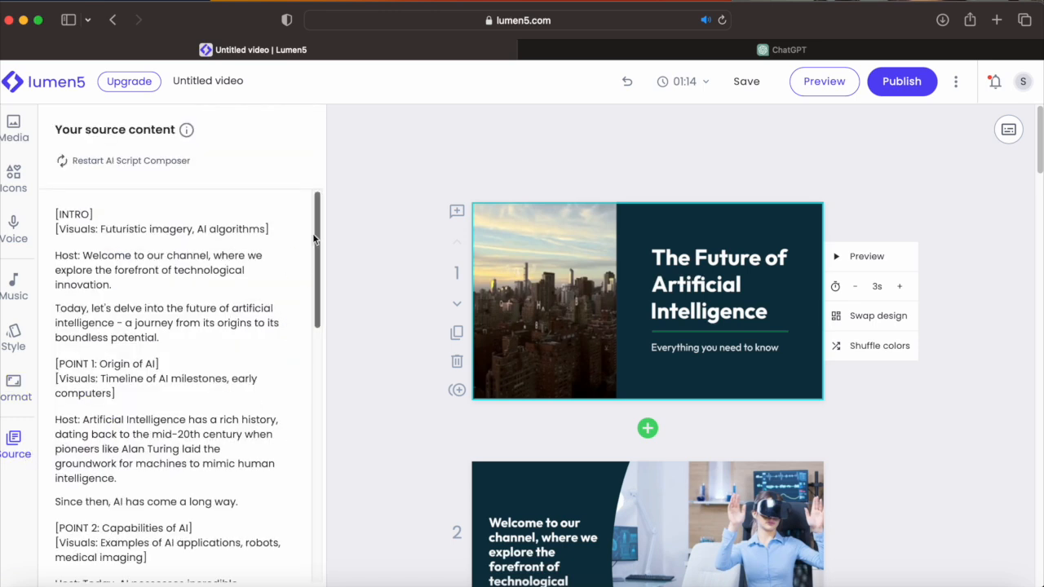
left_click_drag(315, 238, 292, 237)
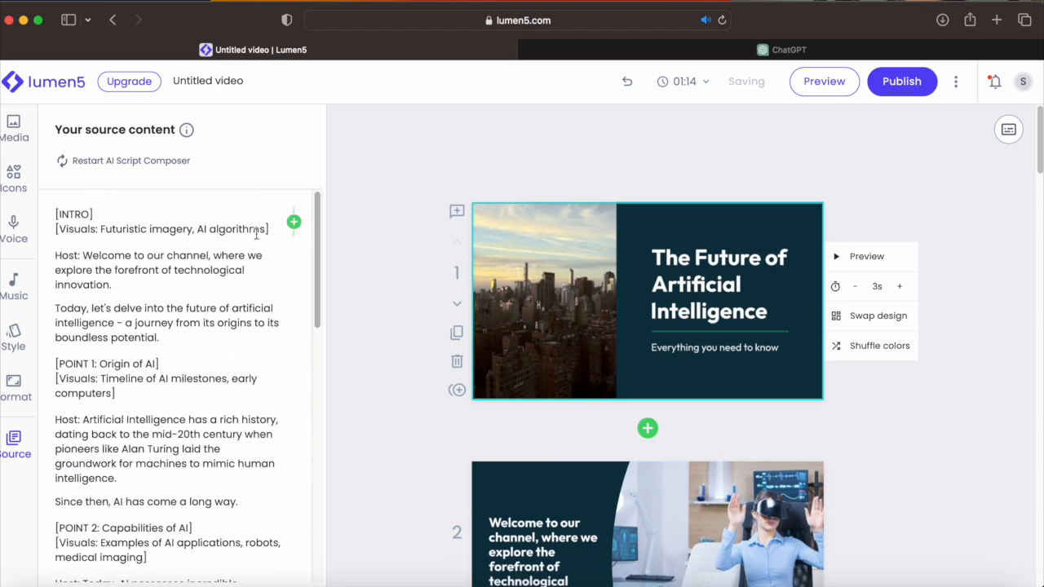
left_click(16, 130)
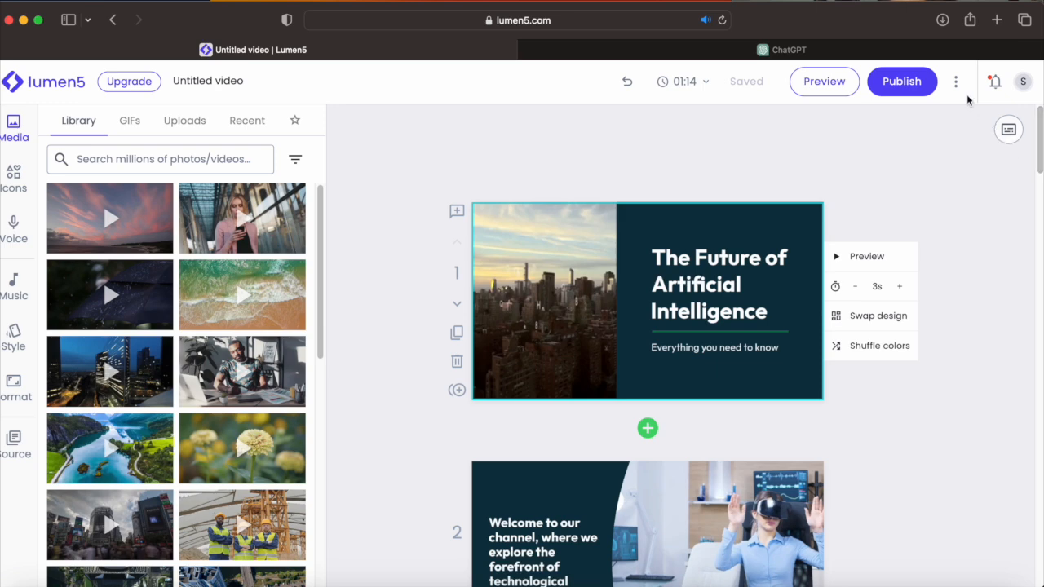
Publish the video for rendering, decline the download request from lumen5.com and dismiss the error messages
left_click(902, 81)
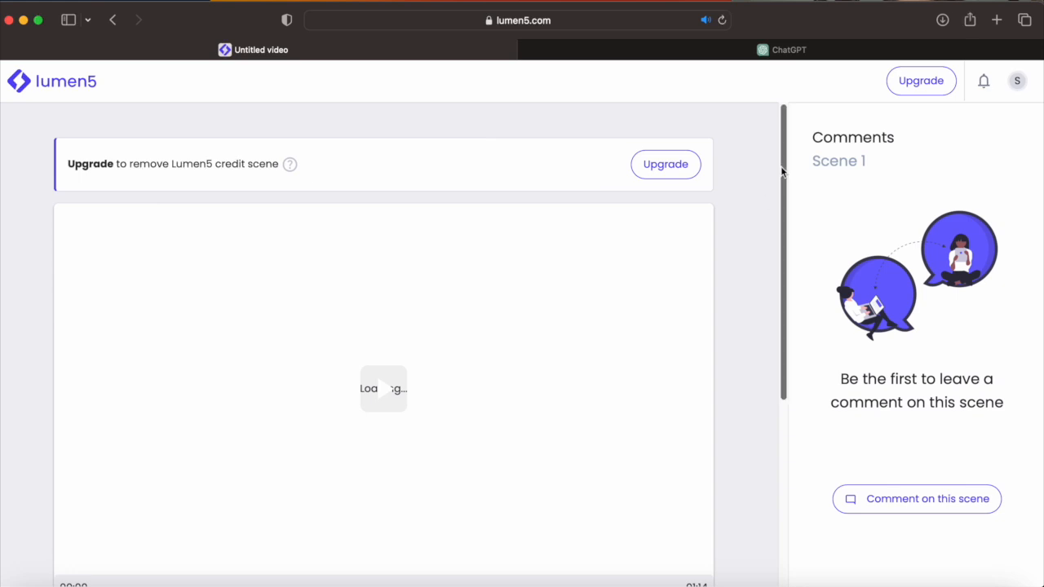
left_click_drag(780, 158, 781, 241)
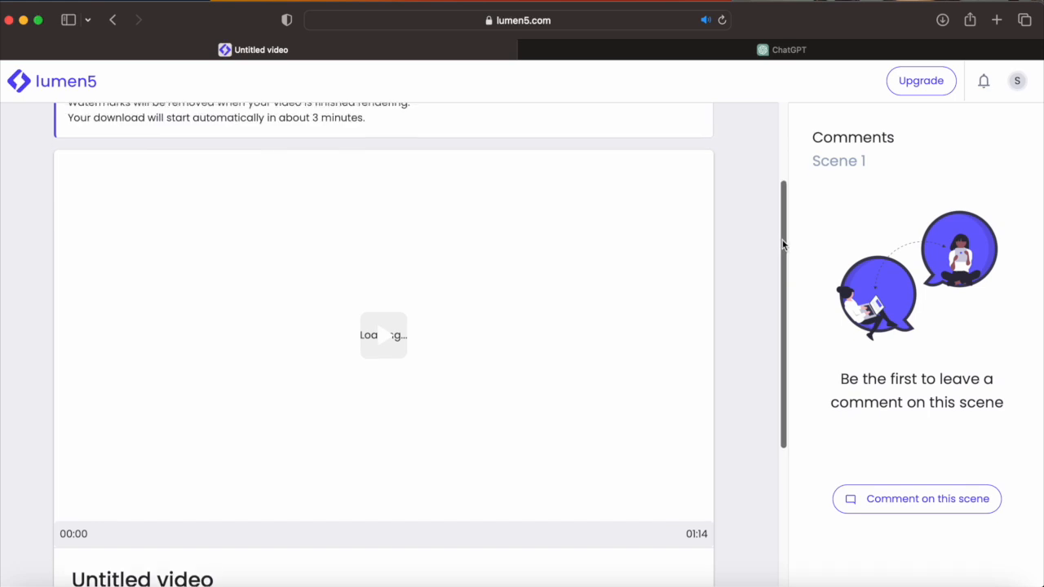
left_click(850, 3)
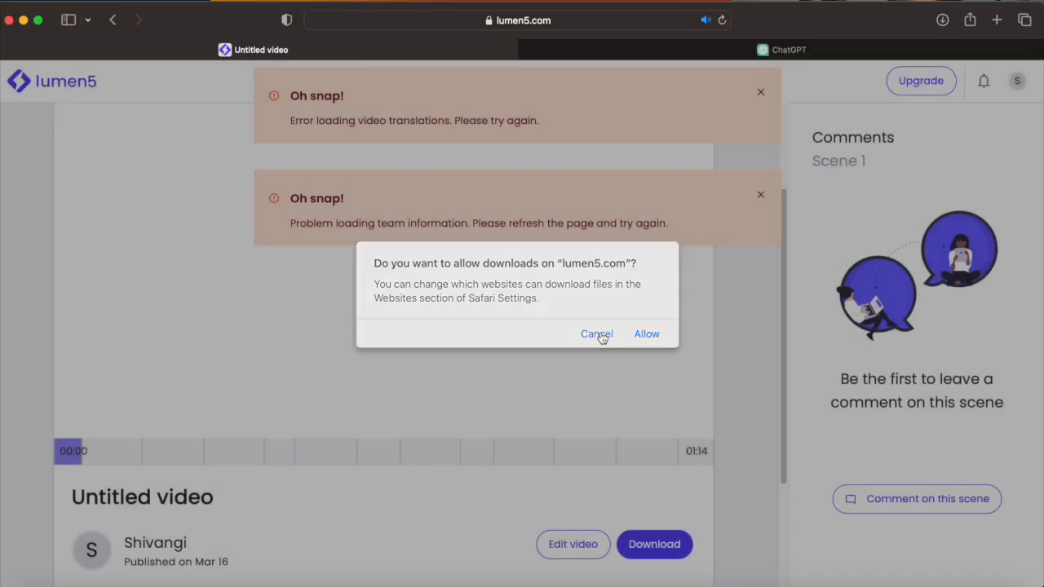
left_click(602, 334)
left_click(760, 196)
left_click(760, 93)
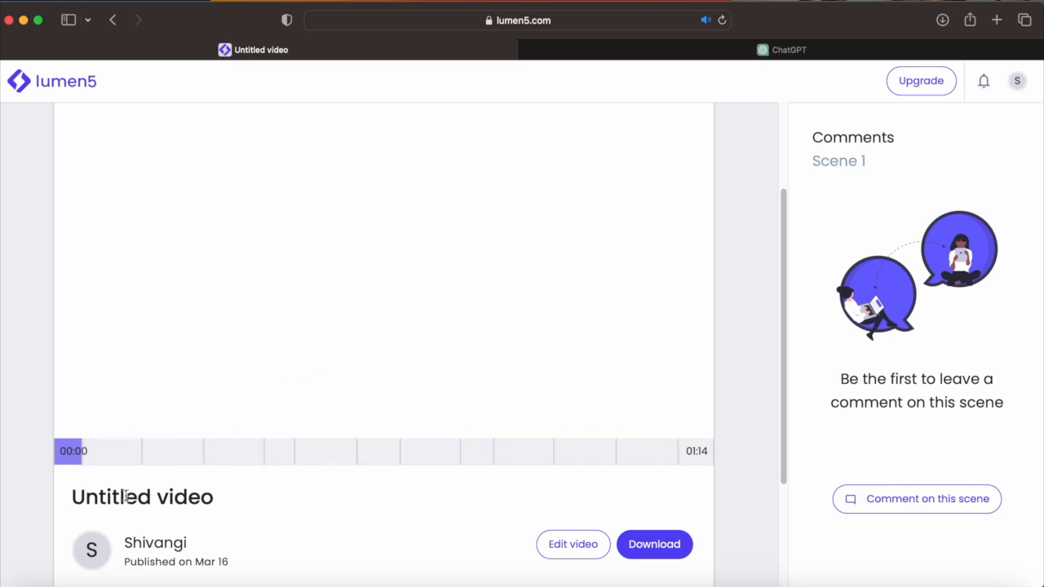
Try to play the published video, look over its sharing and download actions, and return to the editor
left_click(379, 259)
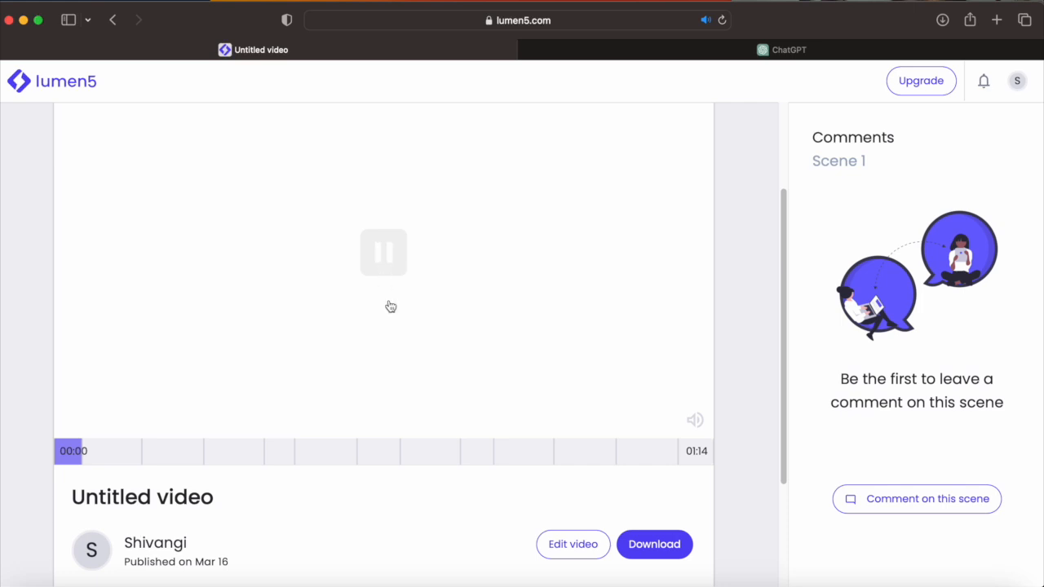
left_click_drag(783, 306, 761, 405)
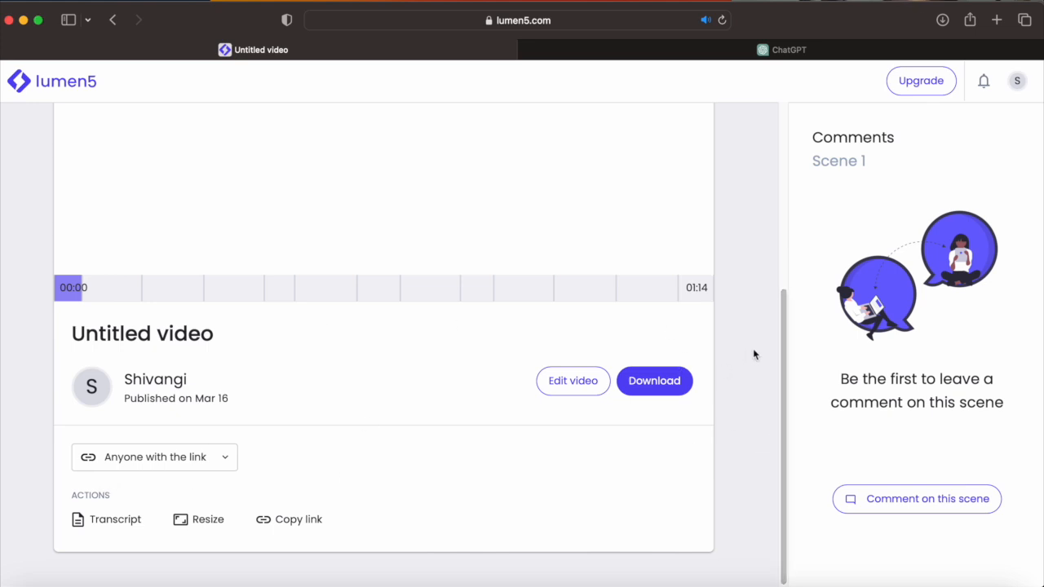
left_click_drag(783, 338, 764, 300)
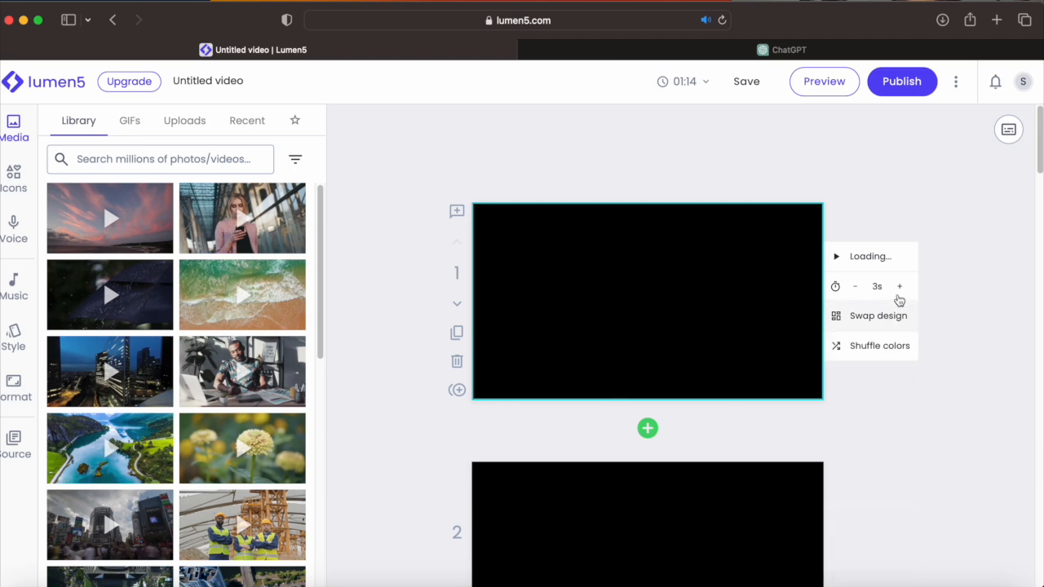
mouse_move(1036, 146)
left_mouse_down()
mouse_move(1036, 198)
mouse_move(1035, 147)
left_mouse_up()
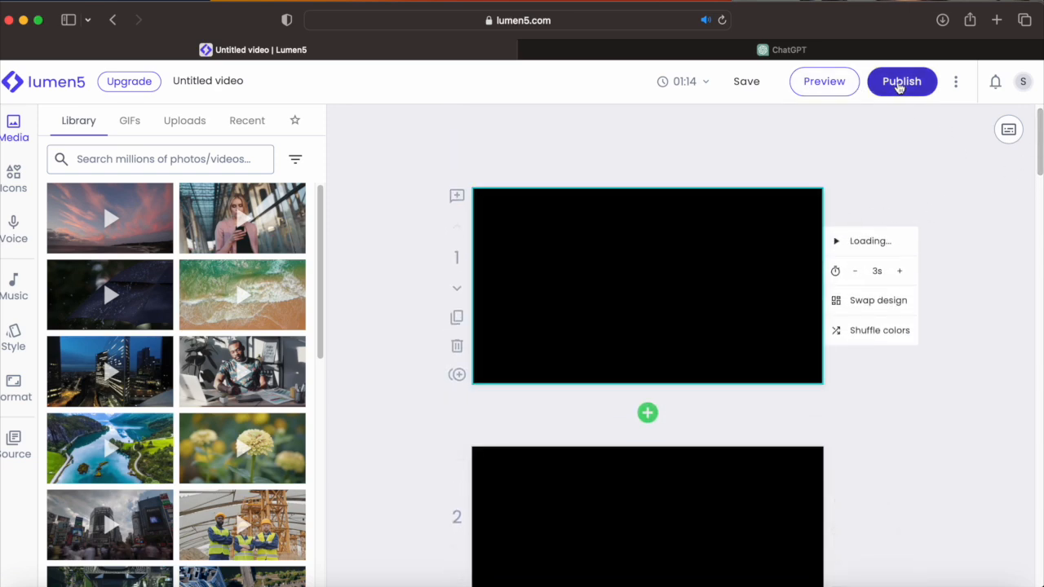
left_click(113, 20)
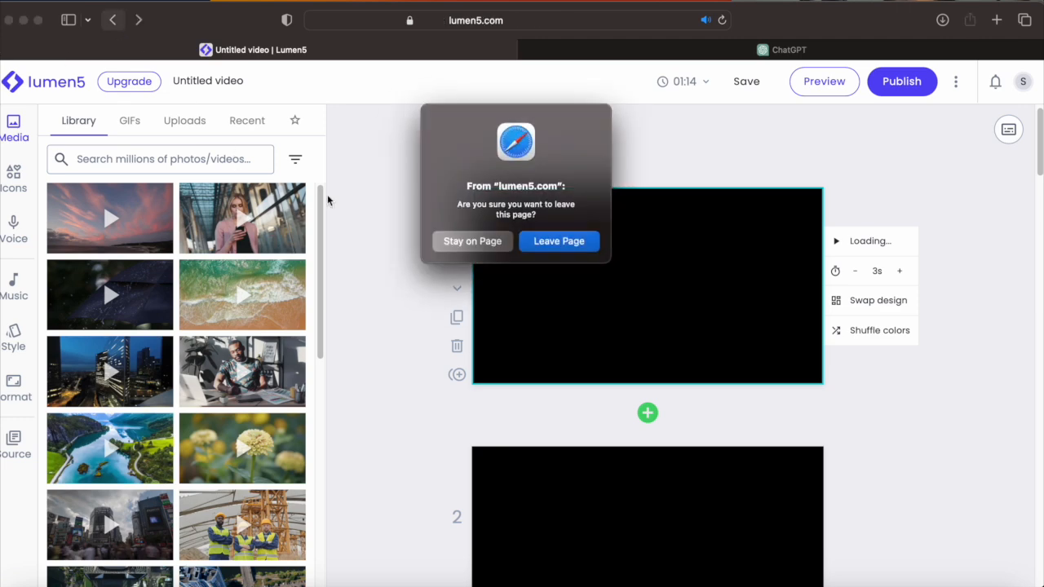
left_click(461, 244)
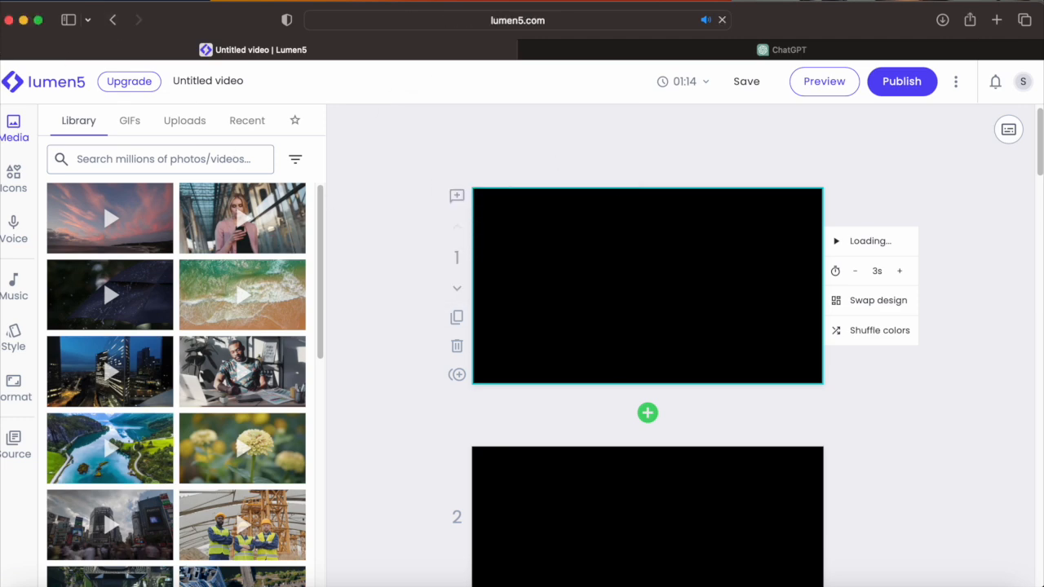
Publish the video again and allow downloads from lumen5.com to save the rendered file
left_click(896, 96)
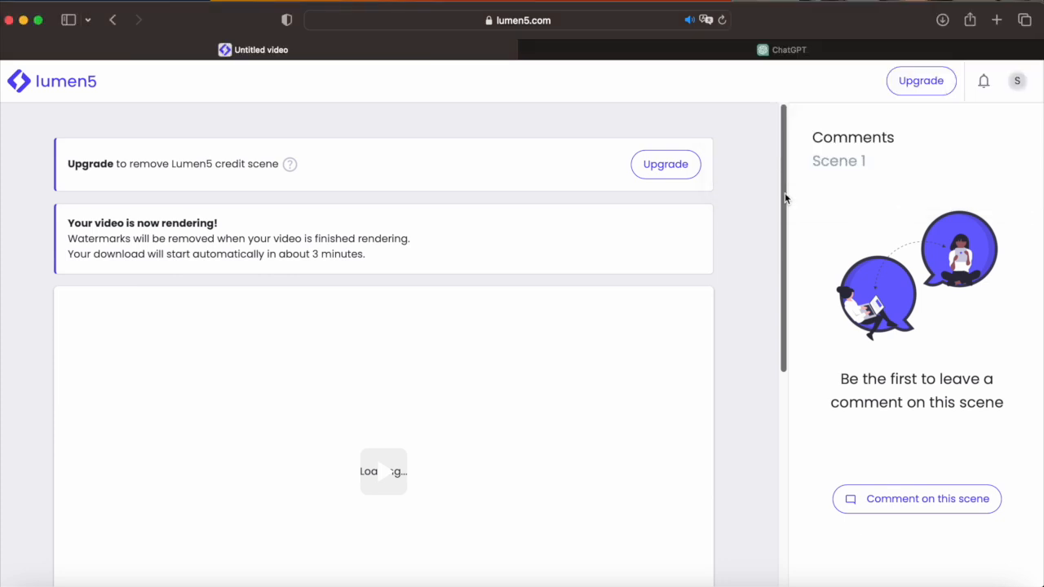
left_click_drag(784, 192, 768, 419)
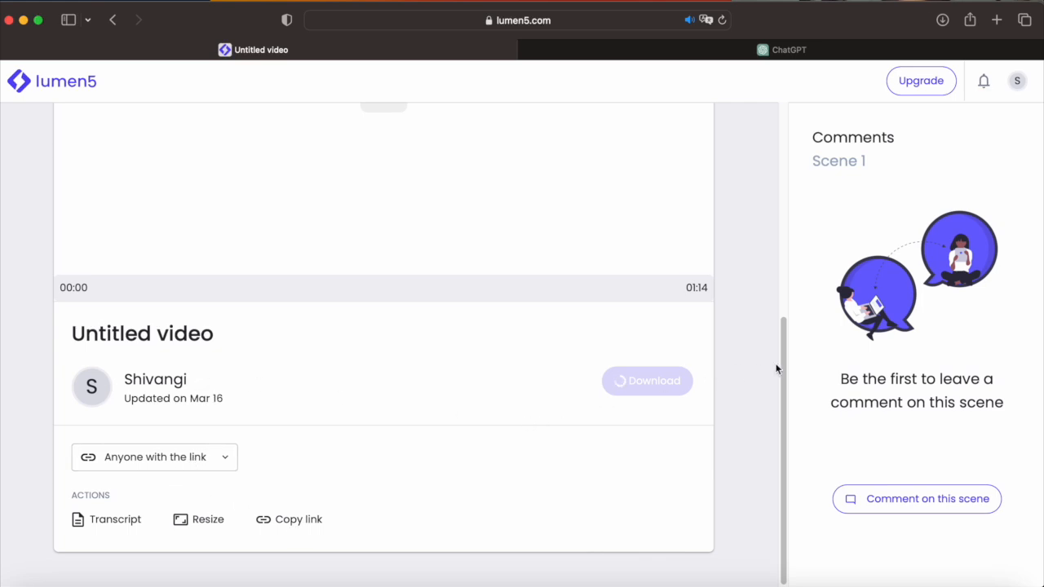
left_click_drag(776, 368, 777, 292)
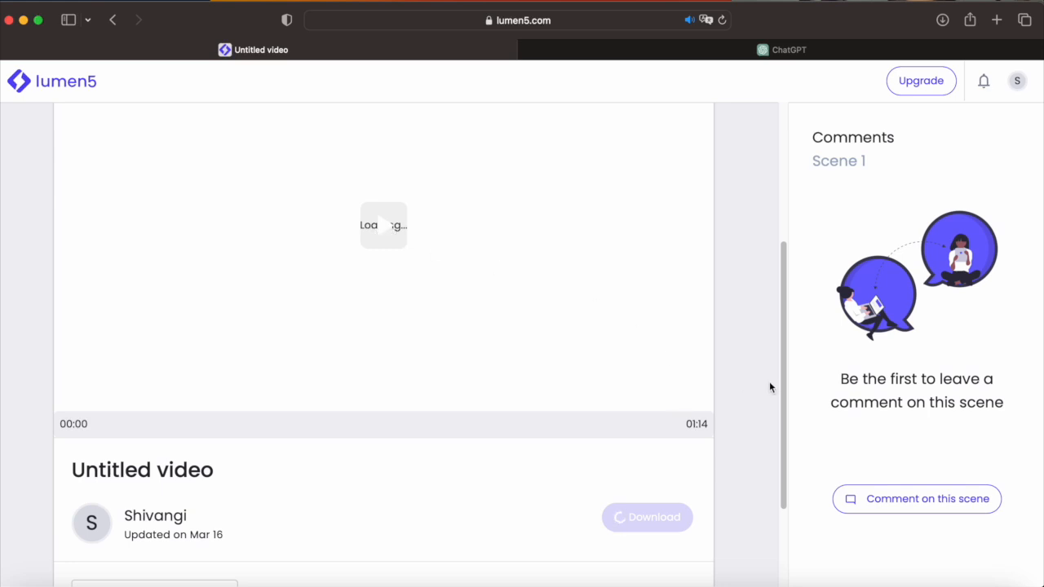
left_click_drag(783, 373, 777, 330)
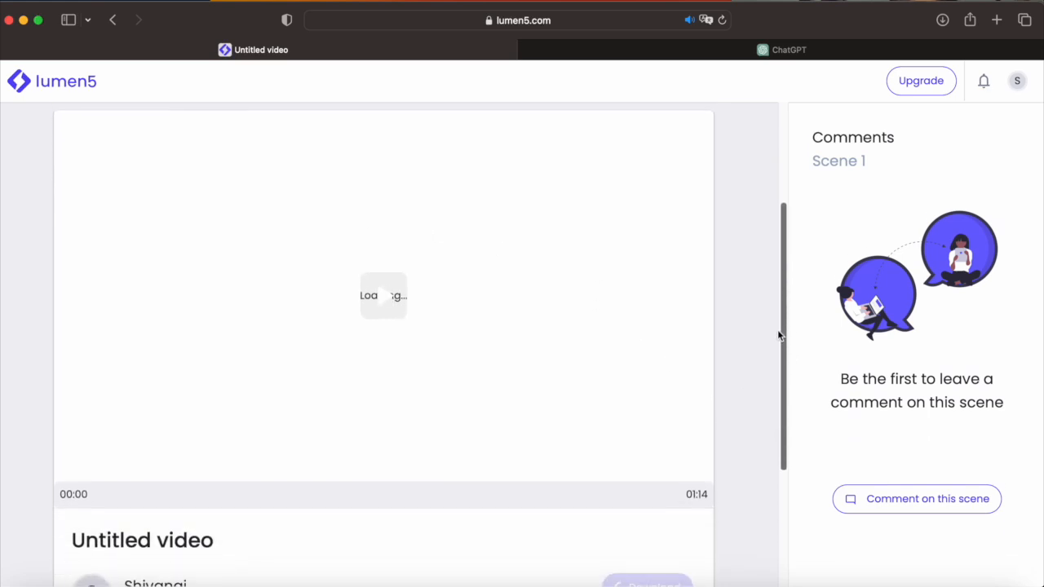
left_click(857, 2)
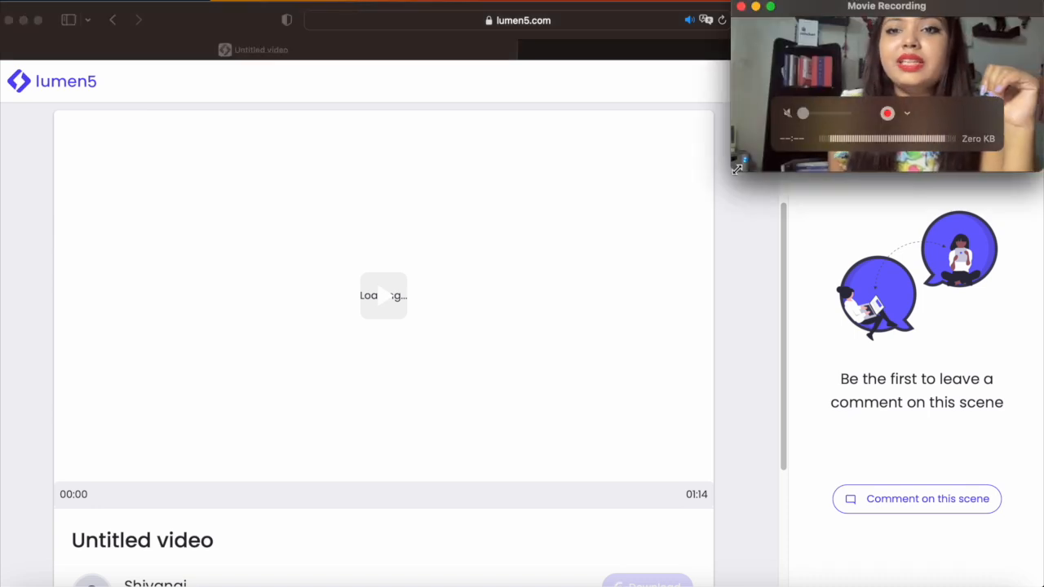
mouse_move(738, 169)
left_mouse_down()
mouse_move(724, 183)
mouse_move(735, 177)
left_mouse_up()
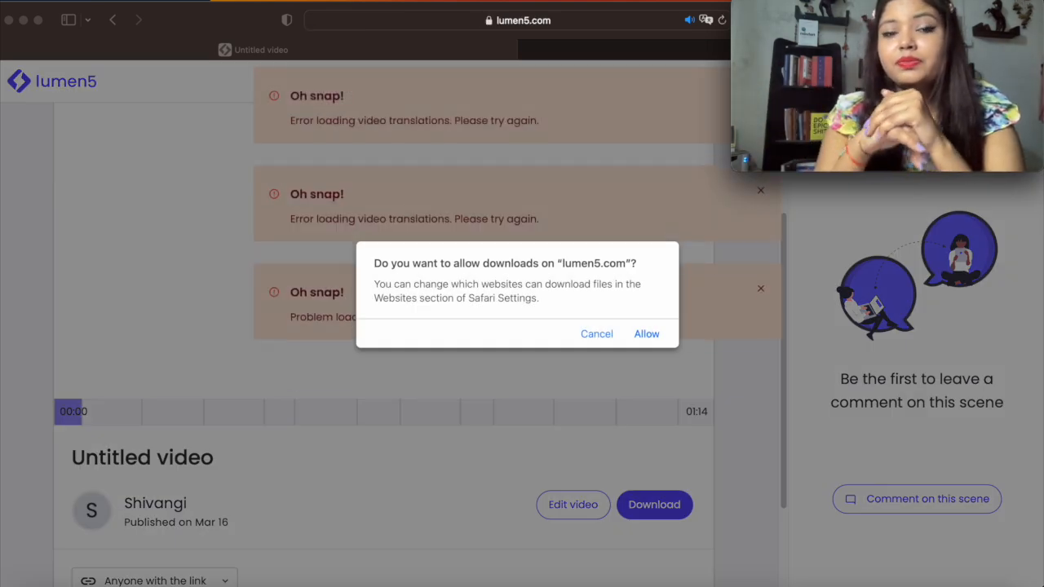
left_click(641, 333)
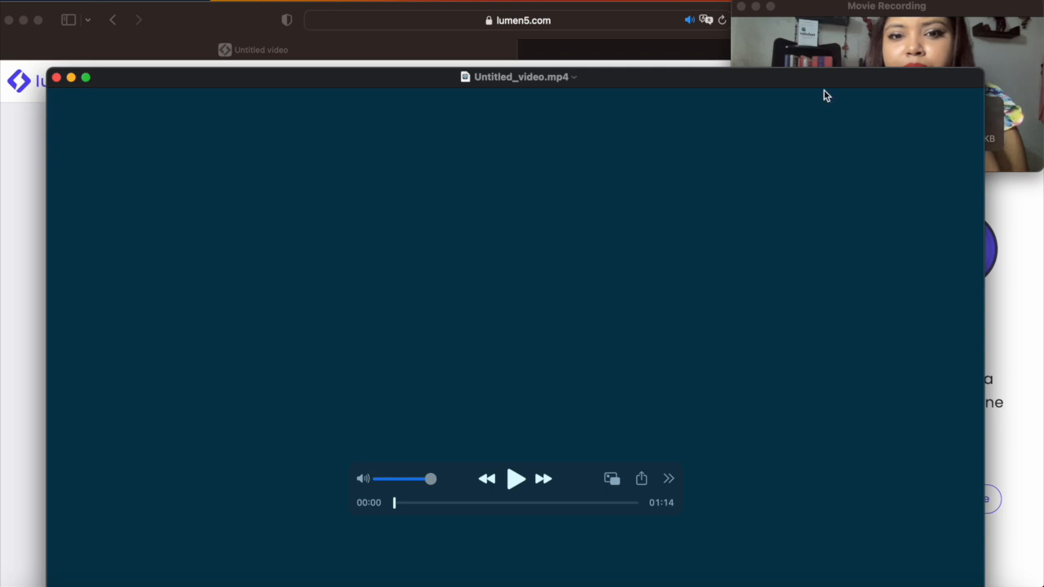
Watch the downloaded Untitled_video.mp4 through to its closing Lumen5 credit scene and close the player window
left_click_drag(648, 93, 590, 76)
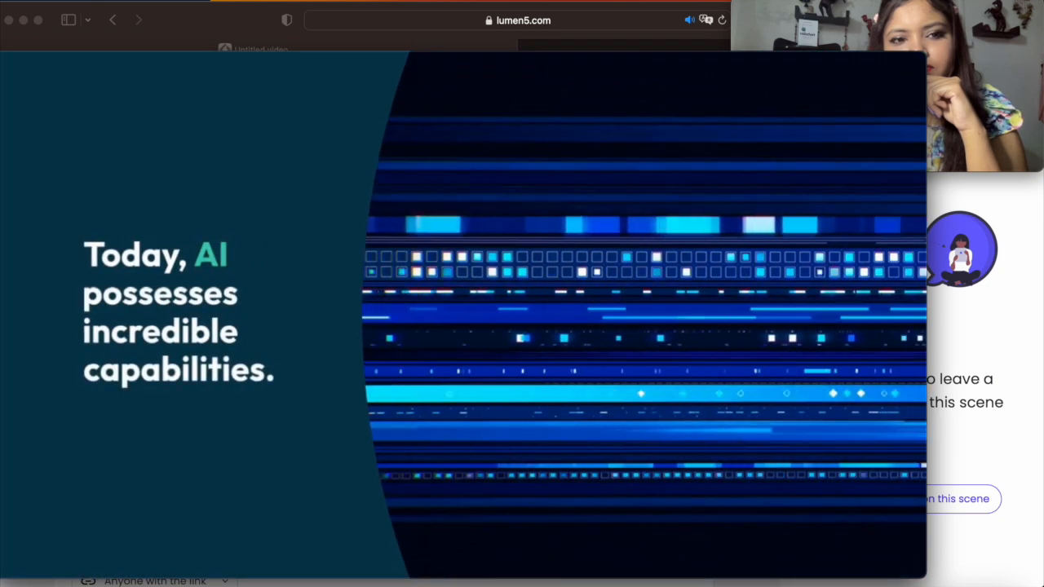
mouse_move(467, 502)
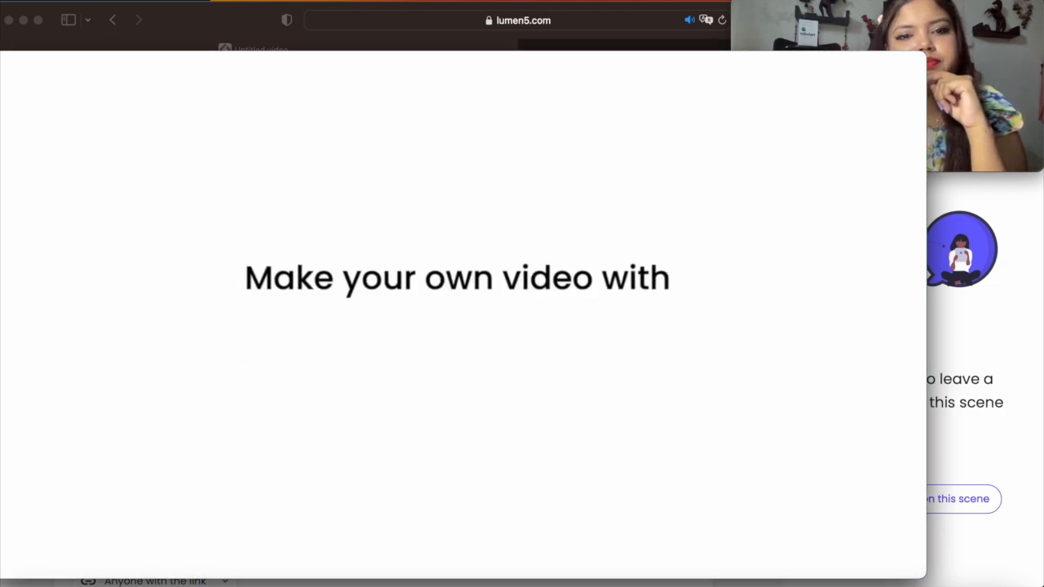
mouse_move(585, 398)
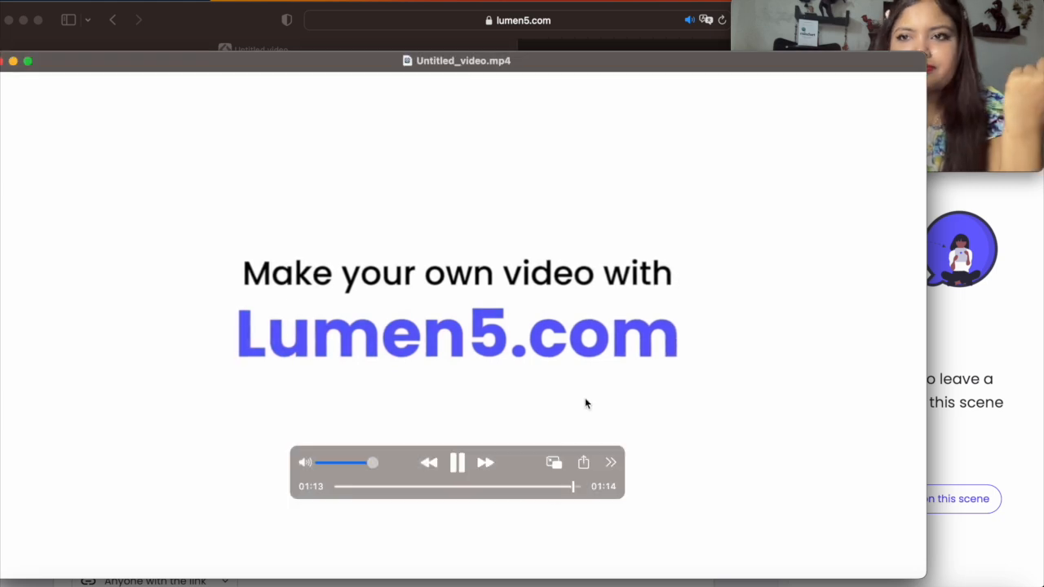
left_click_drag(49, 62, 100, 75)
left_click(44, 75)
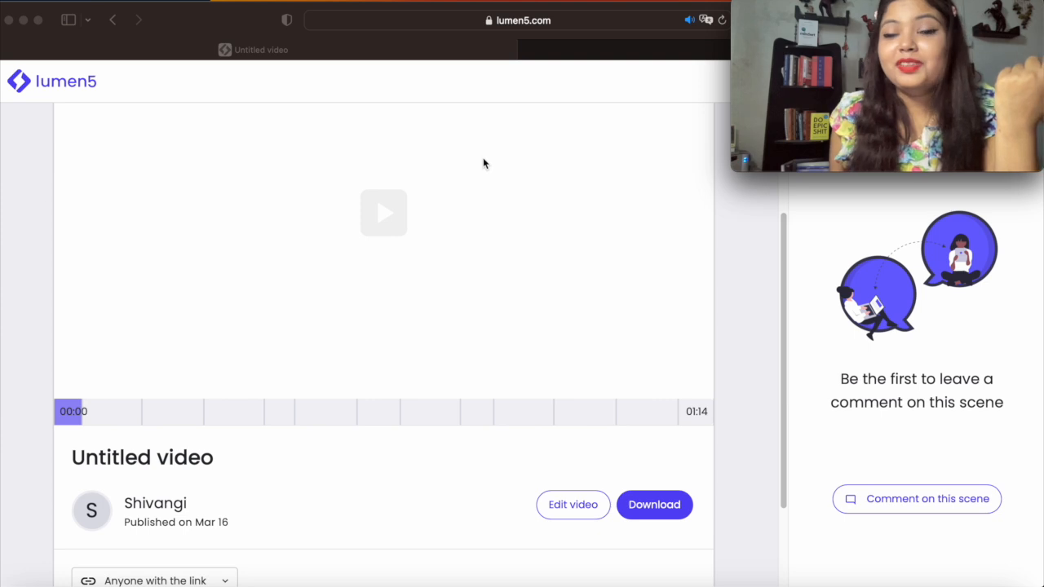